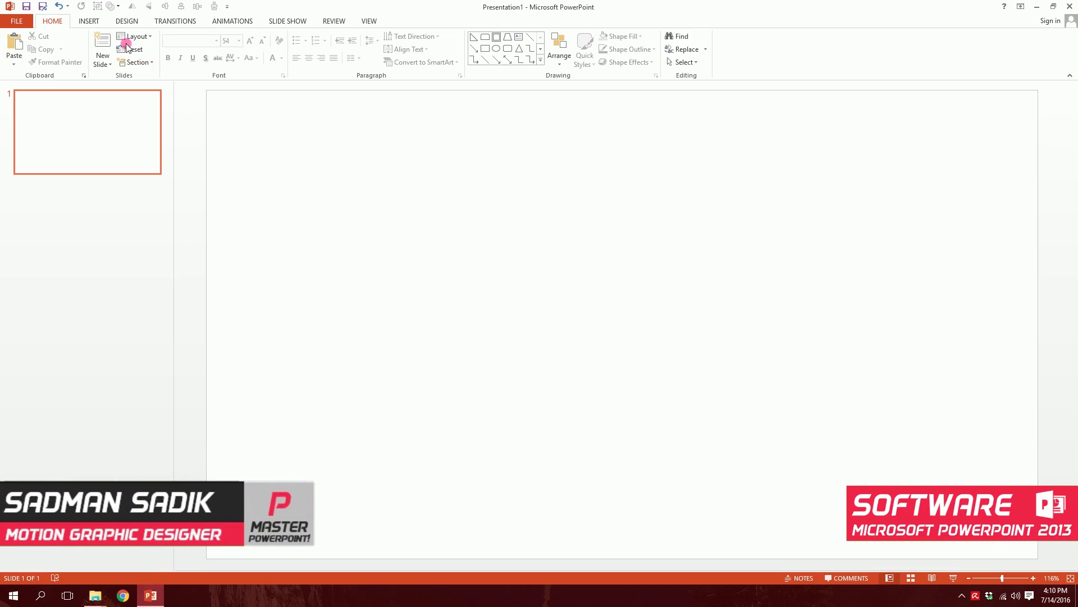
# - Insert plain black WordArt and replace its placeholder text with 'CHANGE YOUR PERSPECTIVE'
pyautogui.click(104, 24)
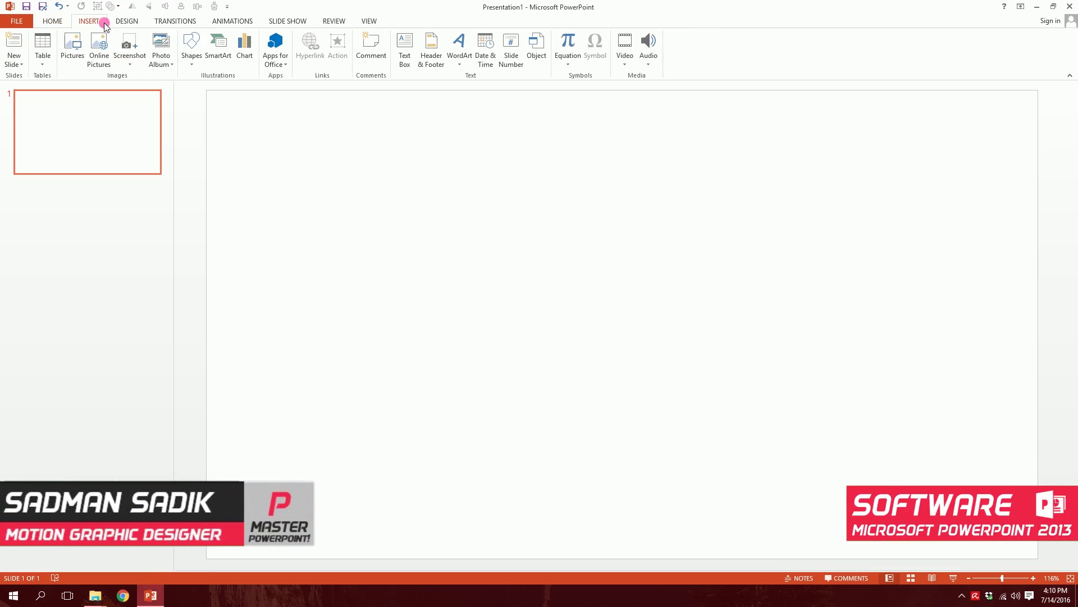
pyautogui.click(459, 51)
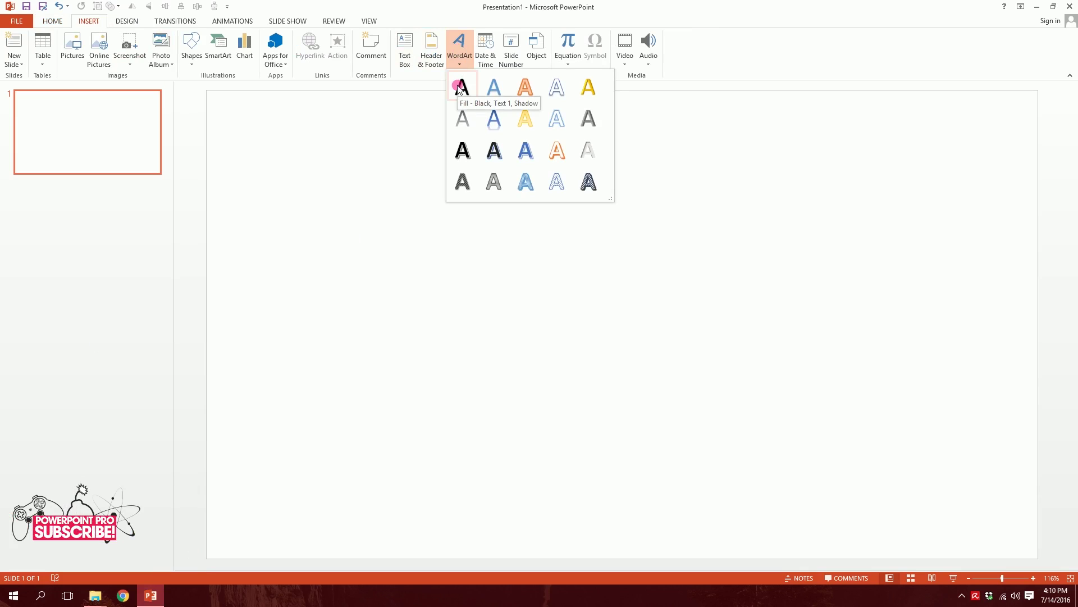
pyautogui.click(460, 87)
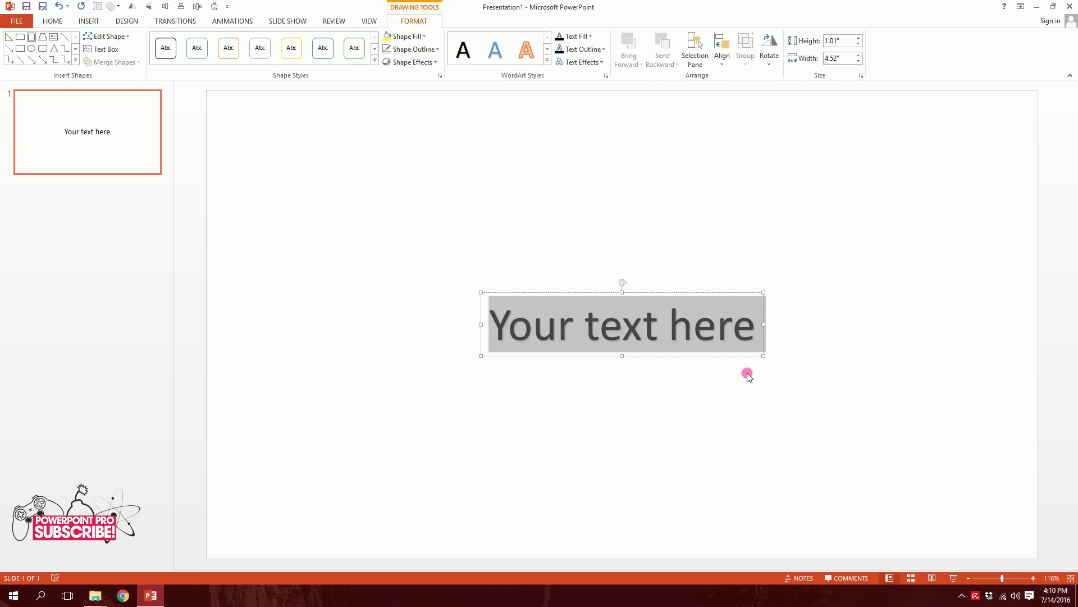
pyautogui.click(700, 342)
pyautogui.moveTo(756, 335); pyautogui.dragTo(478, 333)
pyautogui.write('CHANGE YOUR PERSPECTIVE')
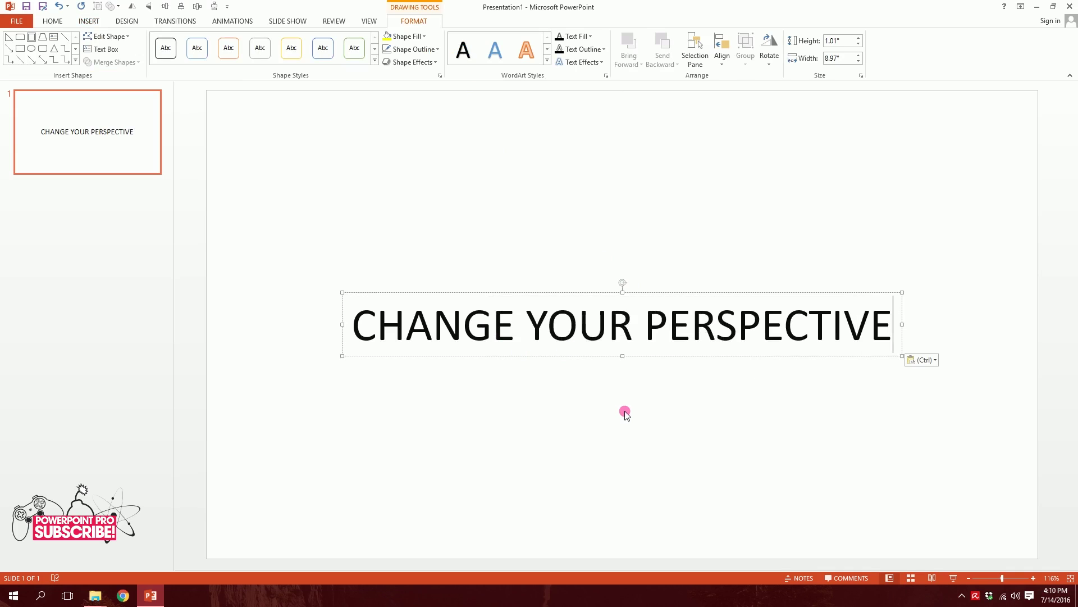
pyautogui.click(434, 437)
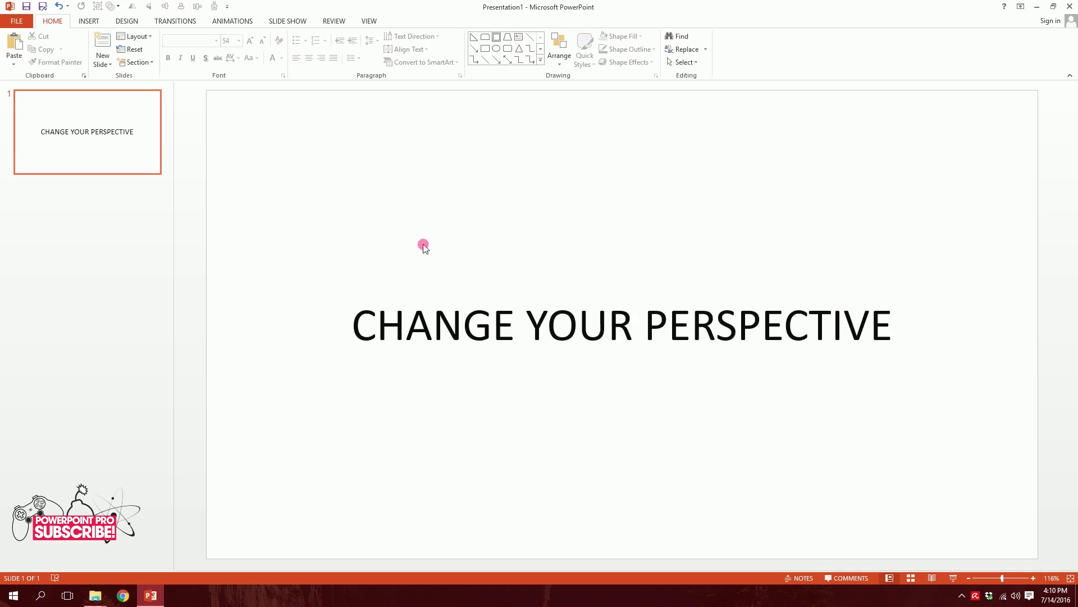
# - Align the title box to the centre and middle of the slide
pyautogui.click(534, 329)
pyautogui.click(665, 293)
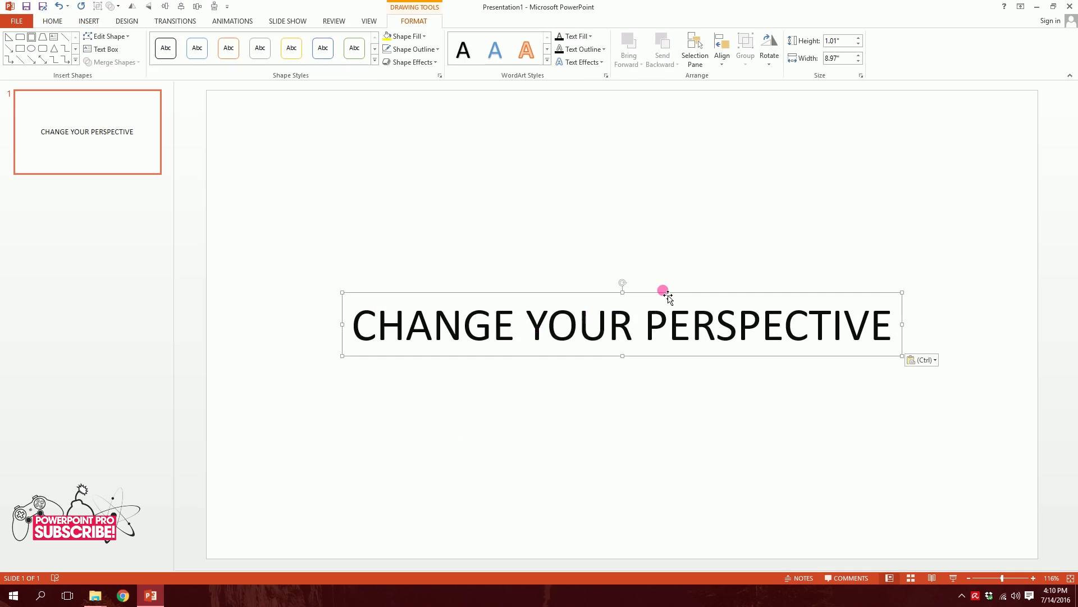
pyautogui.click(721, 59)
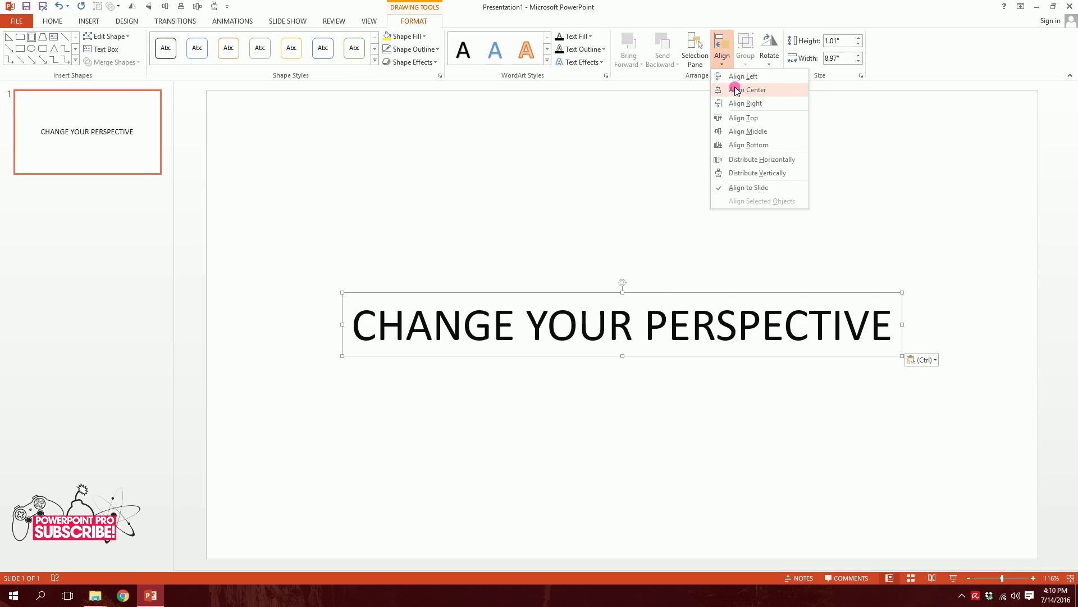
pyautogui.click(737, 91)
pyautogui.click(721, 55)
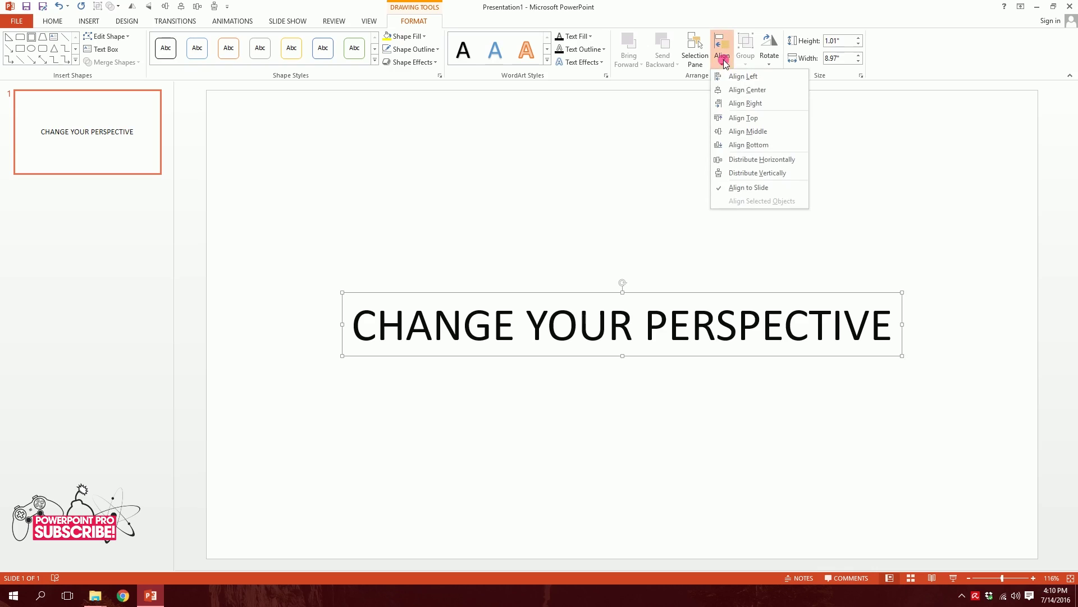
pyautogui.click(749, 132)
pyautogui.click(848, 267)
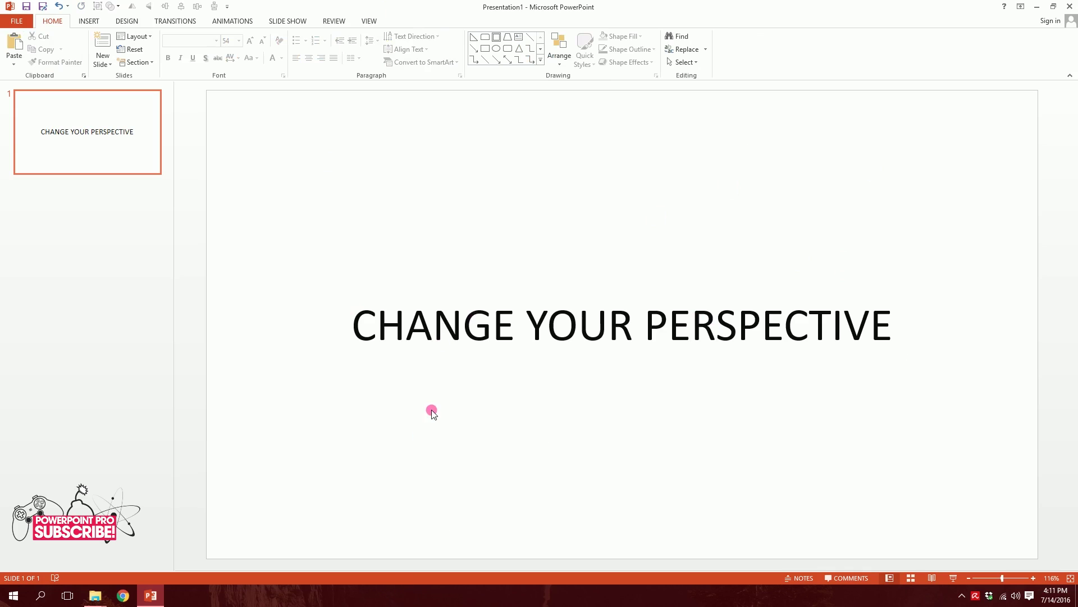
pyautogui.moveTo(371, 335); pyautogui.dragTo(880, 331)
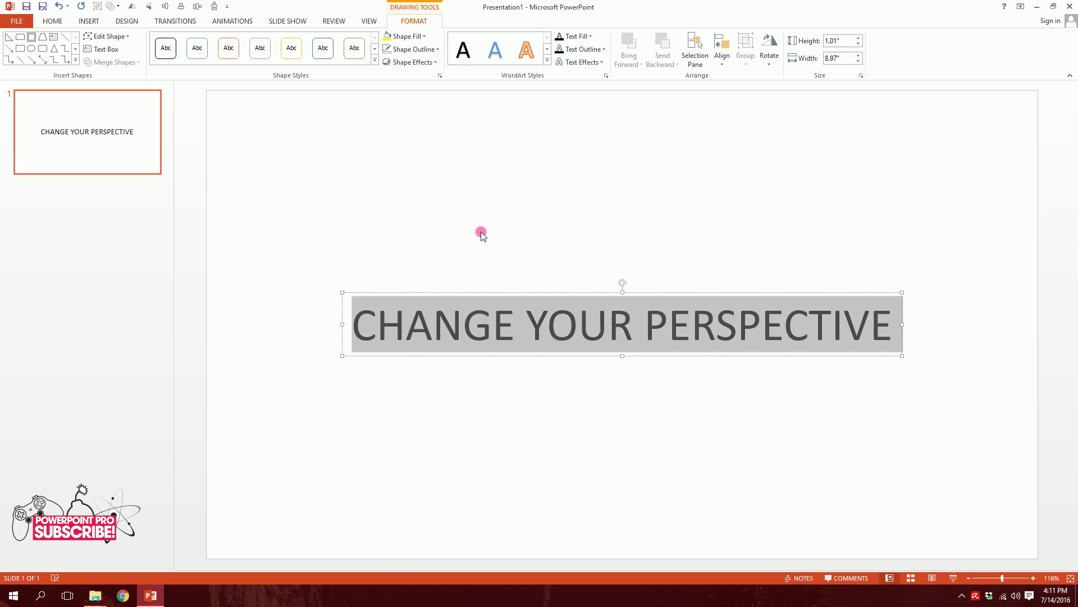
# - Set the title font to League Gothic
pyautogui.click(52, 21)
pyautogui.click(190, 42)
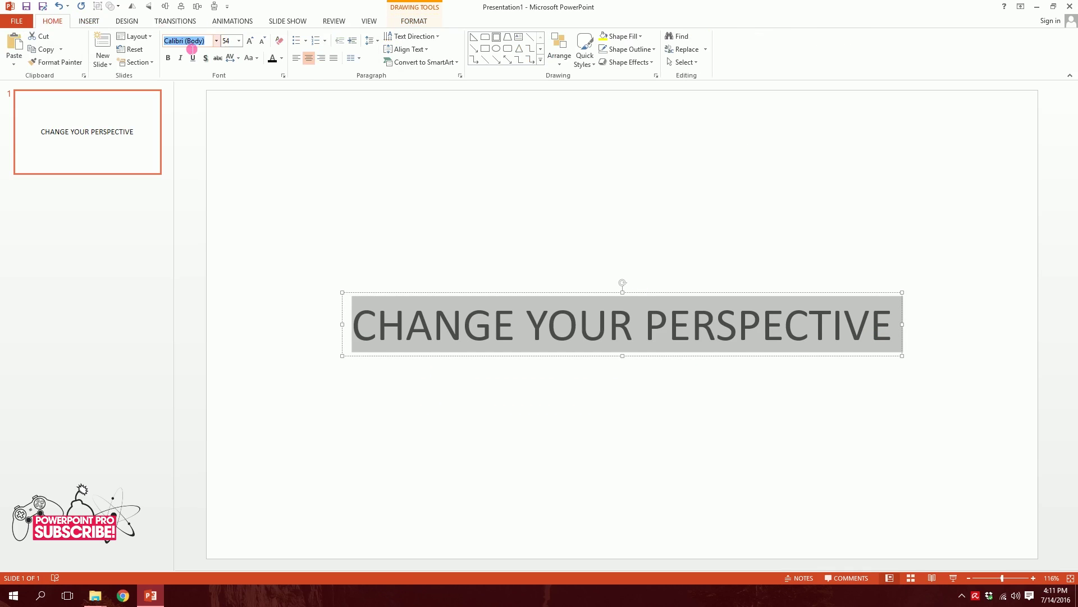
pyautogui.write('League Gothic')
pyautogui.press('Return')
# - Give the whole title Very Loose character spacing
pyautogui.click(530, 354)
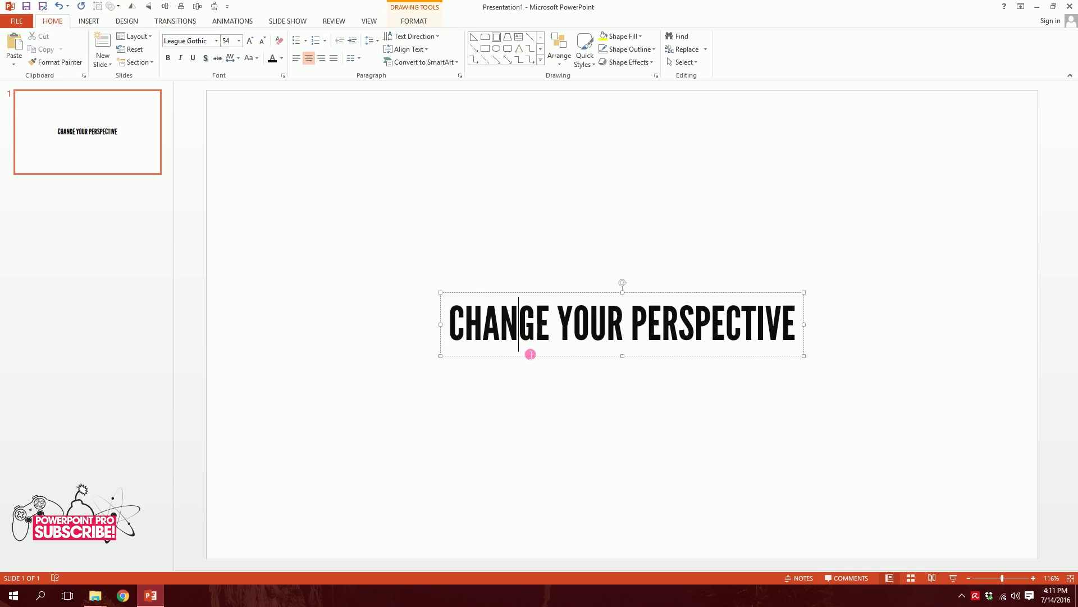
pyautogui.moveTo(509, 334); pyautogui.dragTo(823, 338)
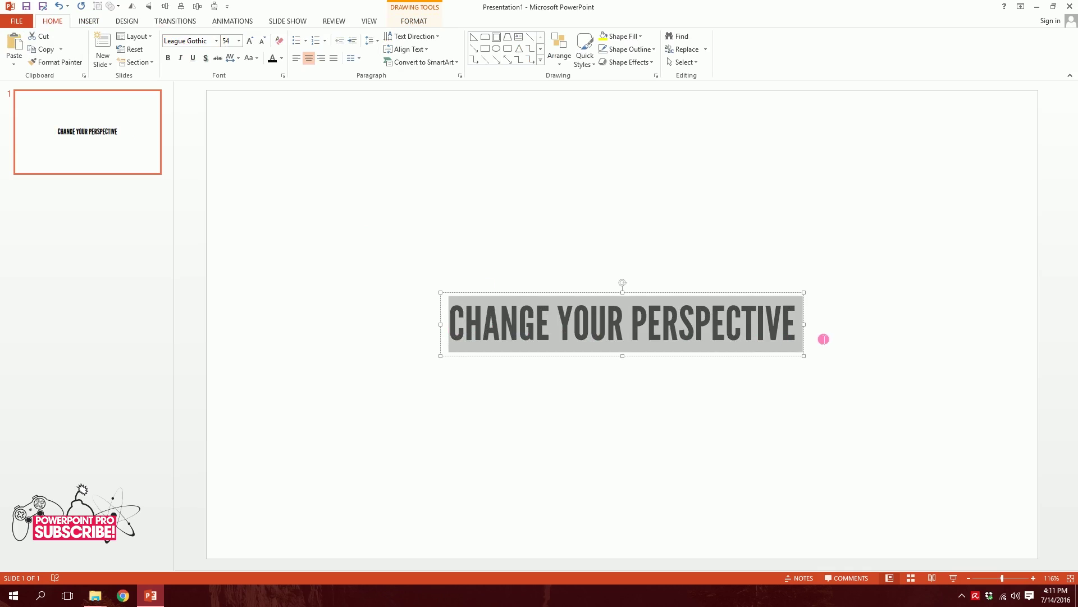
pyautogui.click(236, 58)
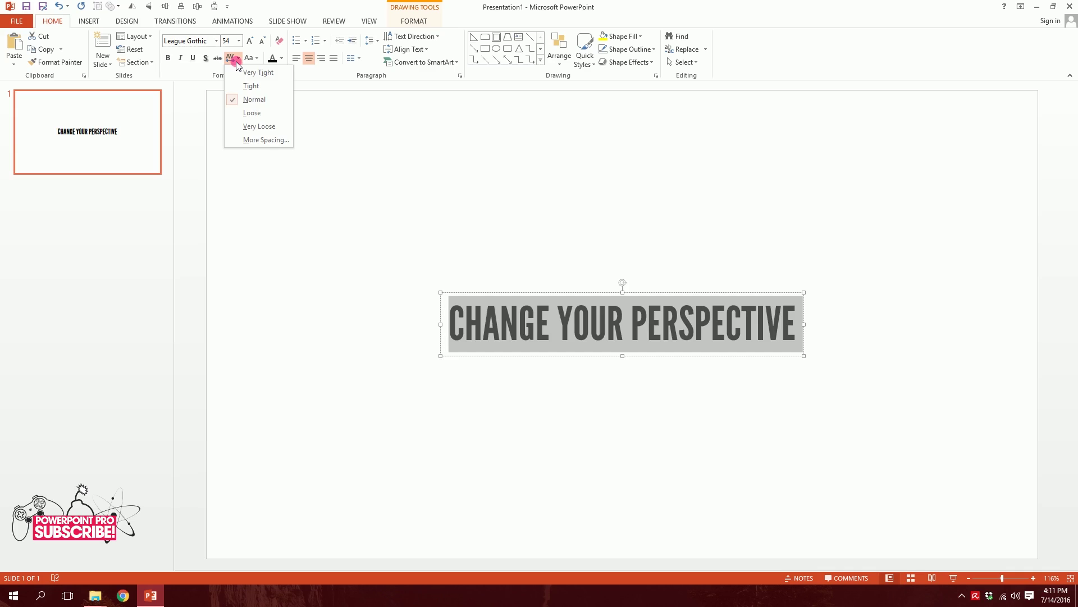
pyautogui.click(256, 126)
pyautogui.click(477, 437)
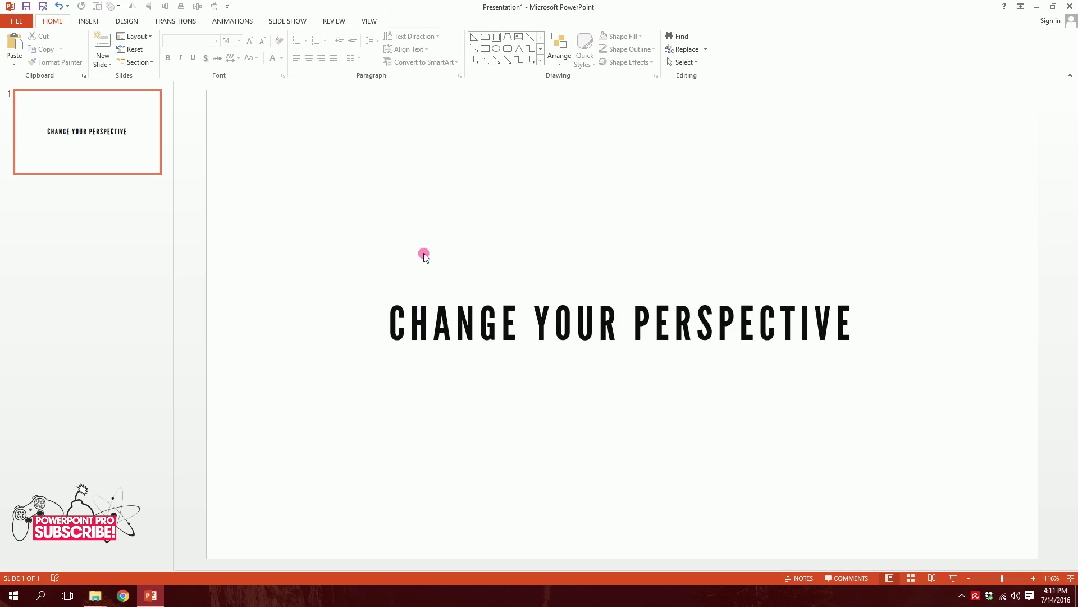
# - Draw a rectangle in the slide's upper left and set its outline to No Outline
pyautogui.click(89, 21)
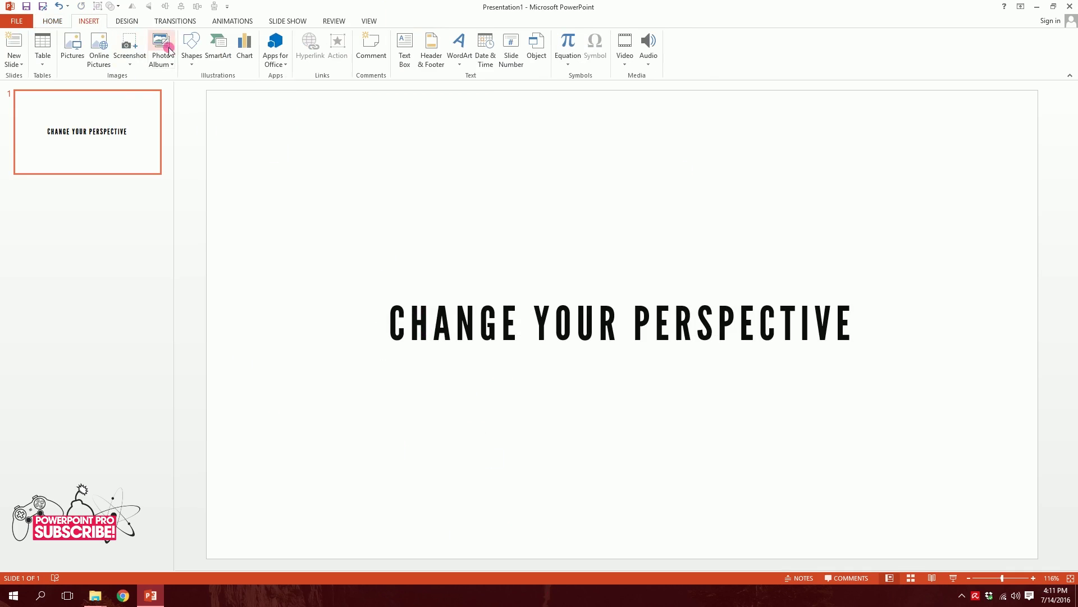
pyautogui.click(192, 47)
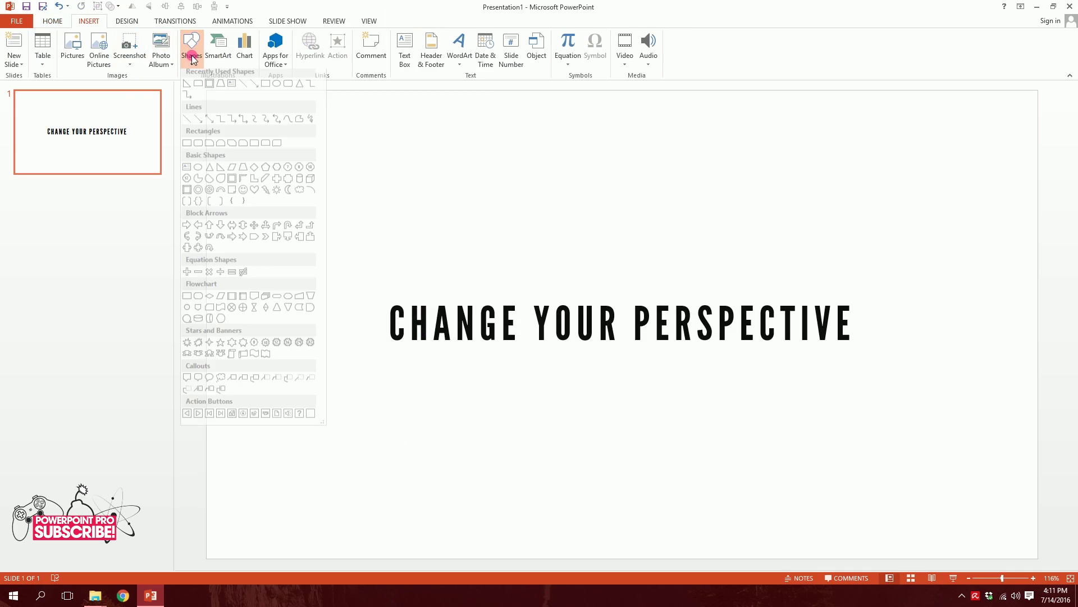
pyautogui.click(188, 148)
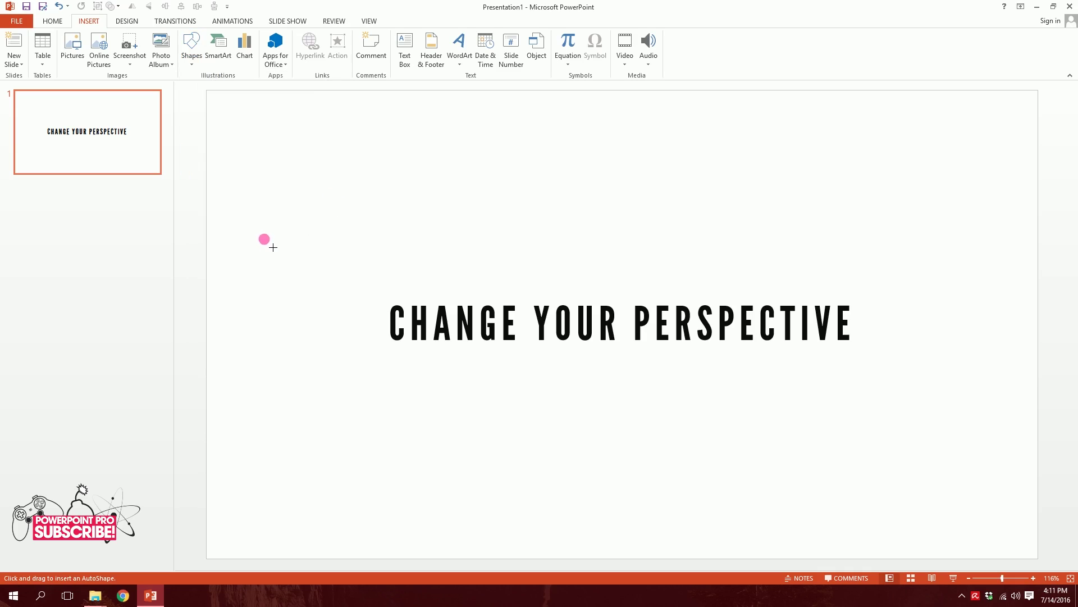
pyautogui.moveTo(264, 240); pyautogui.dragTo(478, 120)
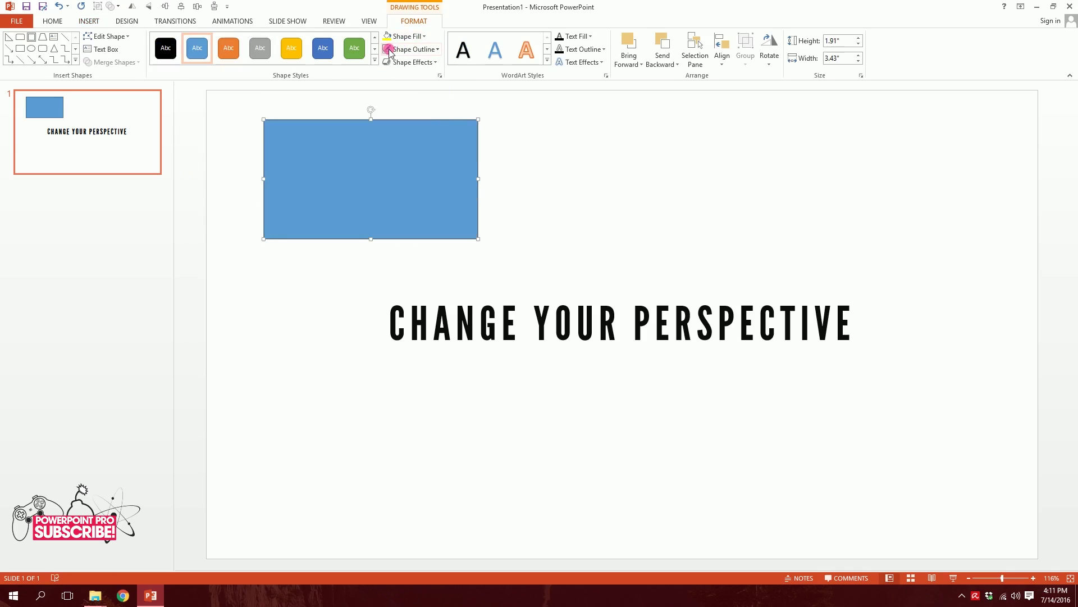
pyautogui.click(412, 51)
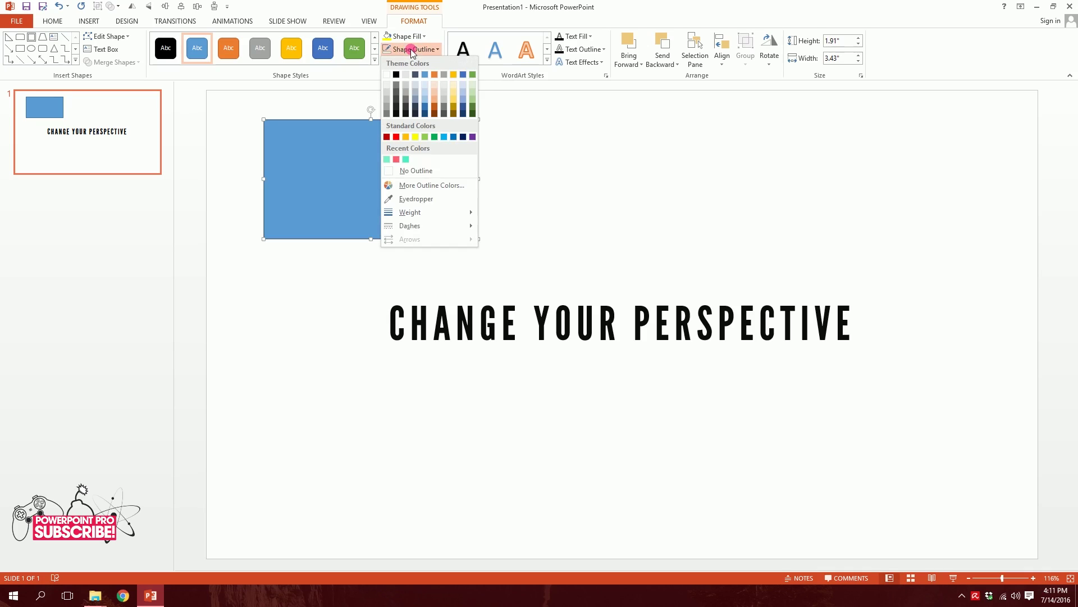
pyautogui.click(392, 171)
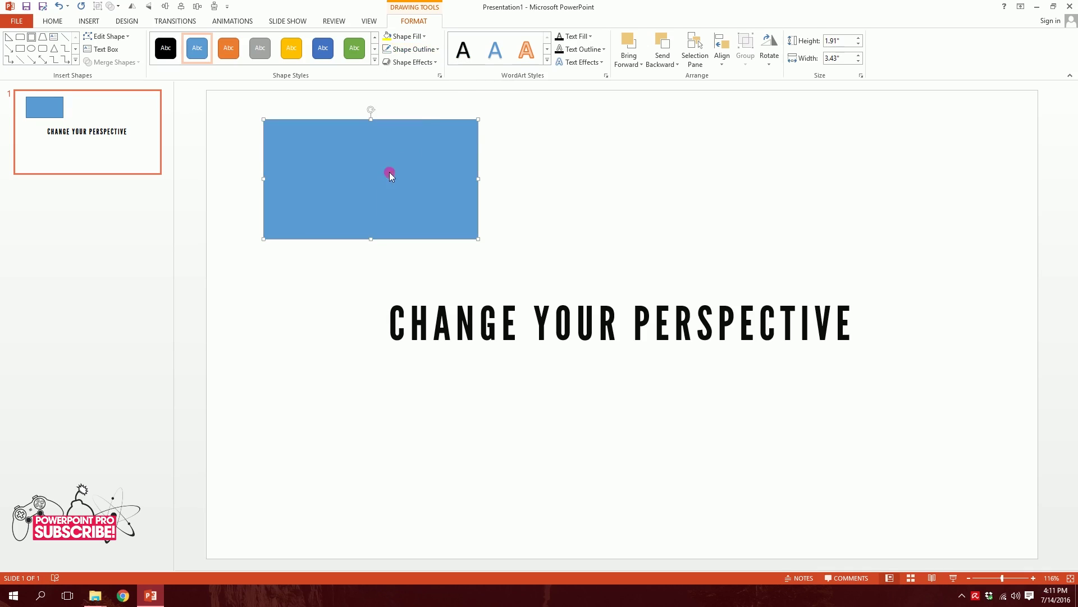
# - Fill the rectangle with a Dark upward diagonal pattern in the recent pink foreground colour
pyautogui.click(440, 77)
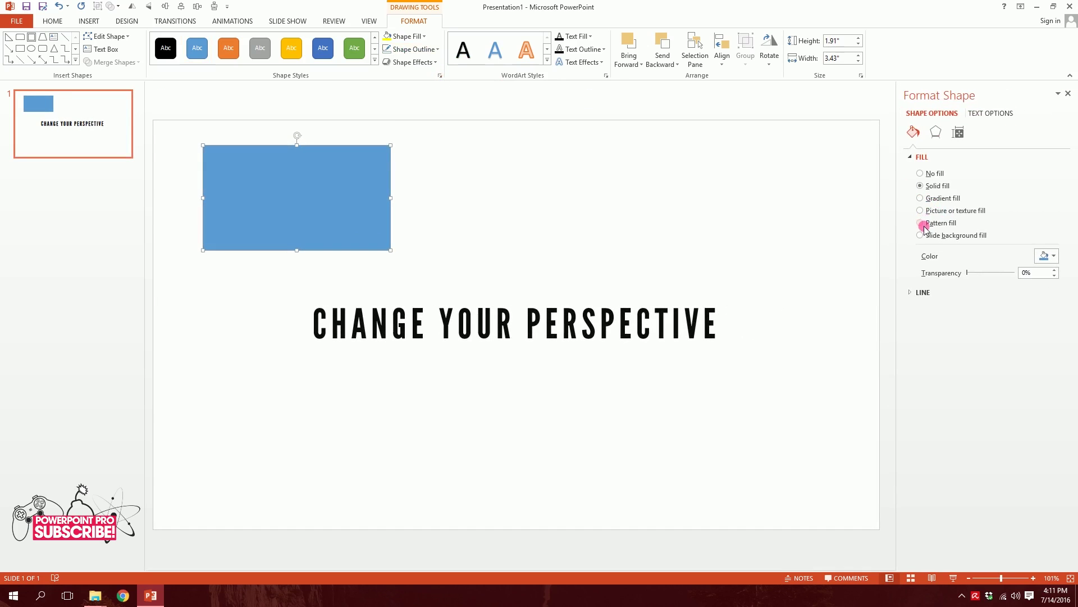
pyautogui.click(921, 224)
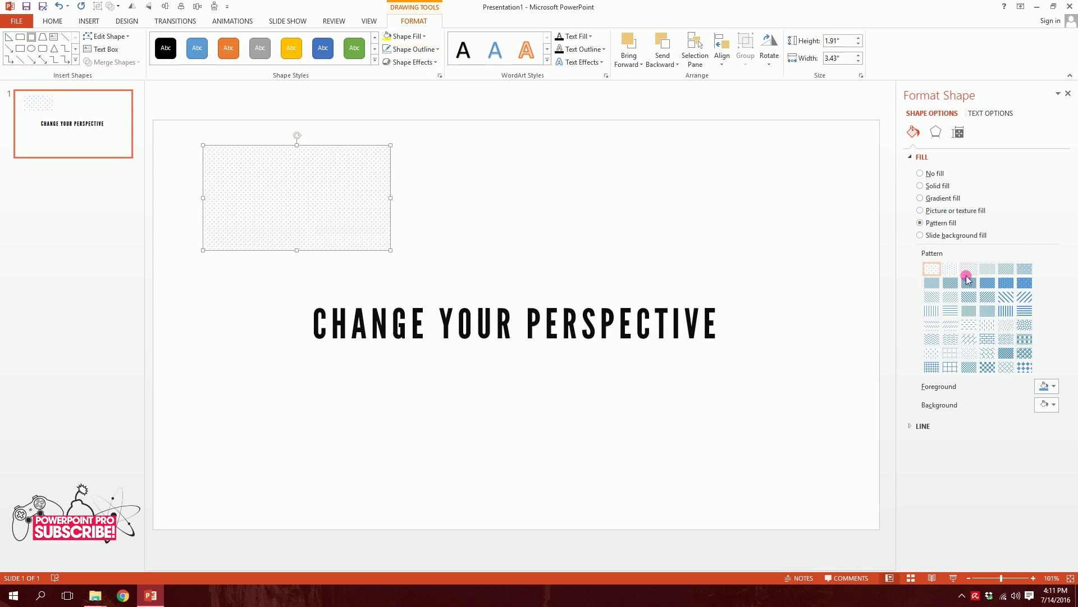
pyautogui.click(987, 298)
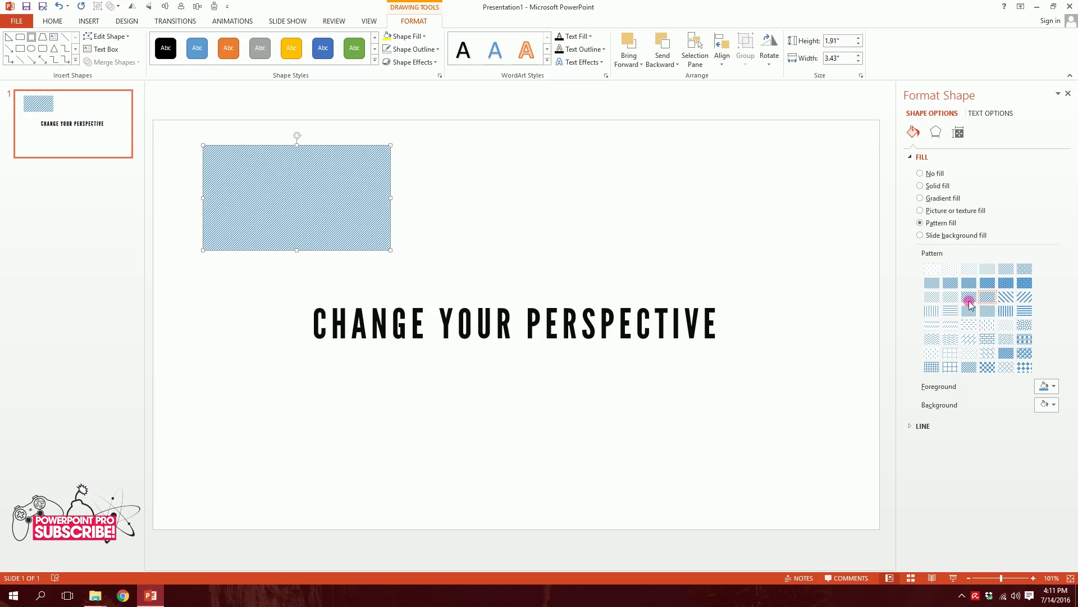
pyautogui.click(1047, 387)
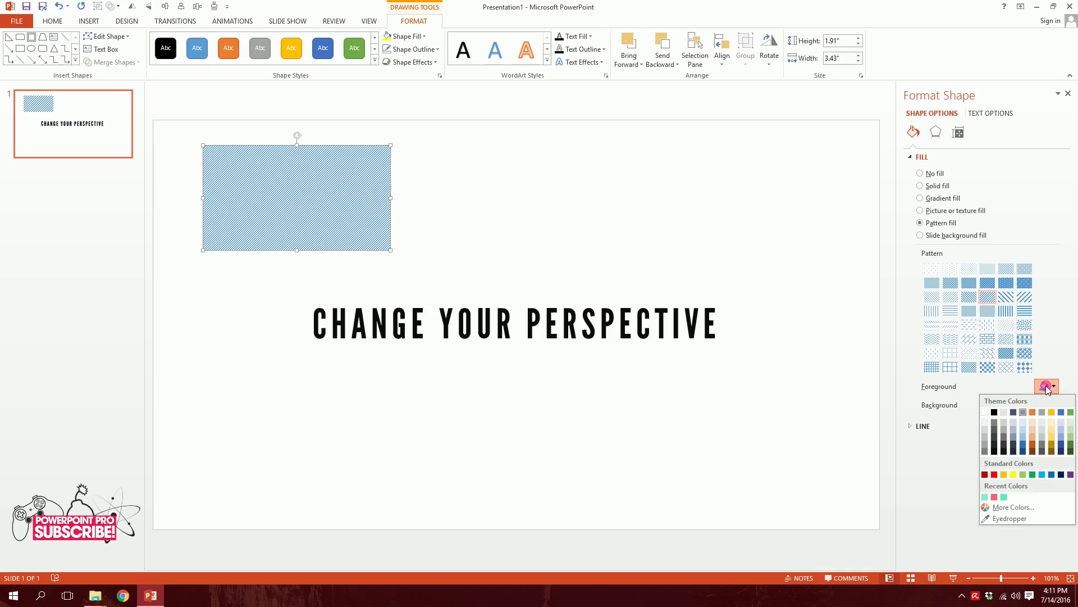
pyautogui.click(996, 497)
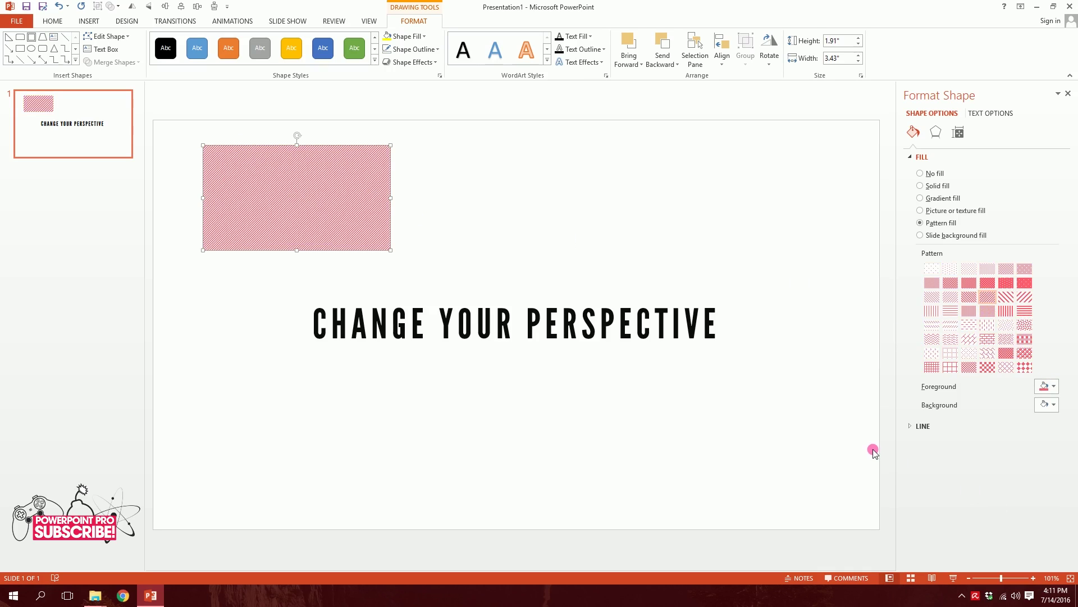
pyautogui.click(518, 173)
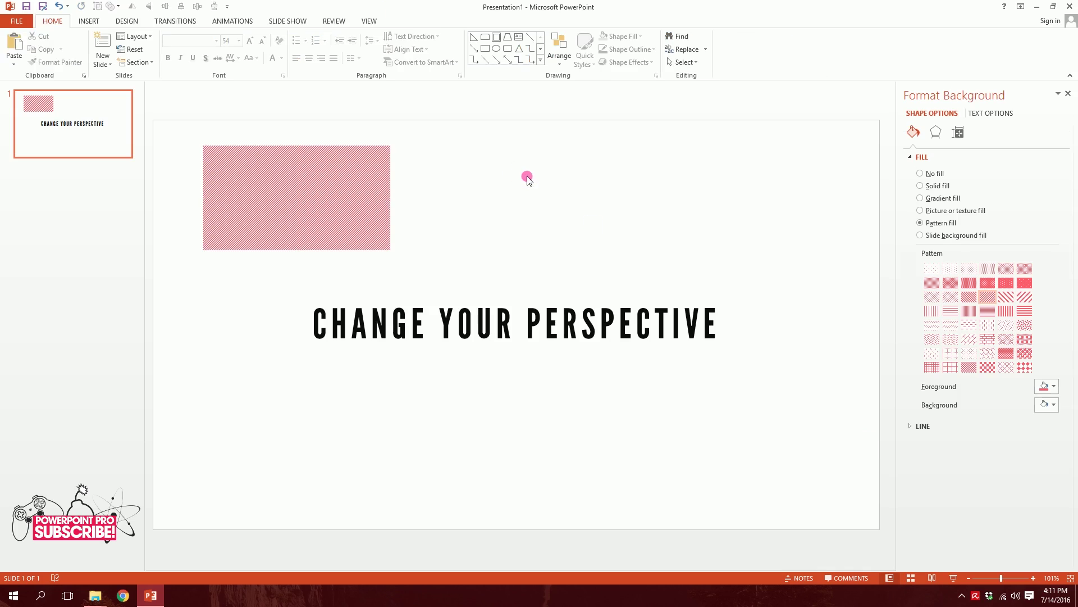
pyautogui.click(363, 217)
# - Reposition and shrink the pink rectangles, sending the one over the title to the back
pyautogui.moveTo(405, 264); pyautogui.dragTo(393, 460)
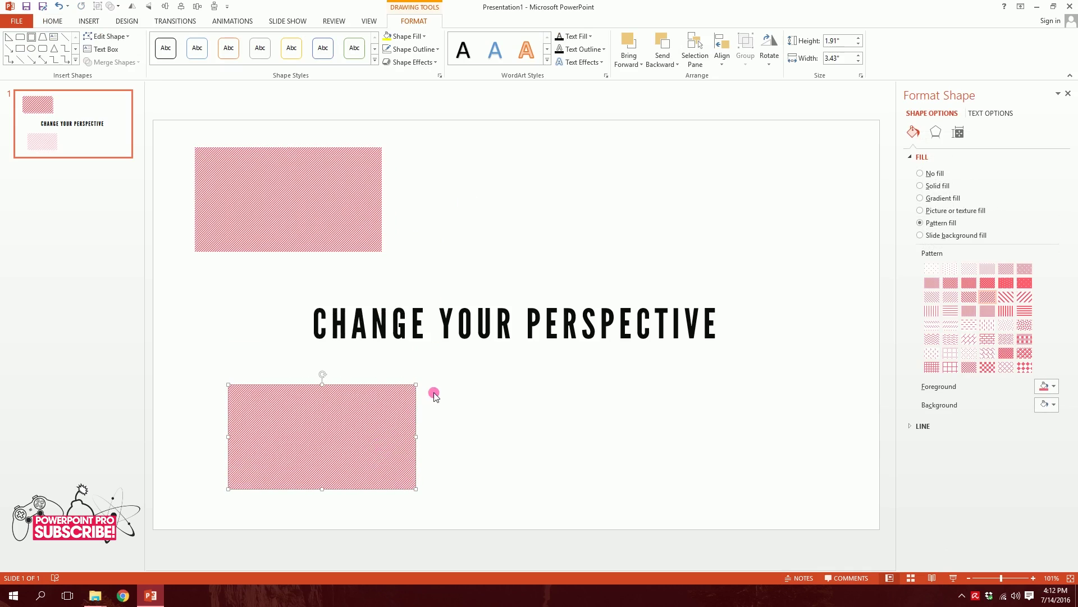
pyautogui.moveTo(415, 385); pyautogui.dragTo(499, 311)
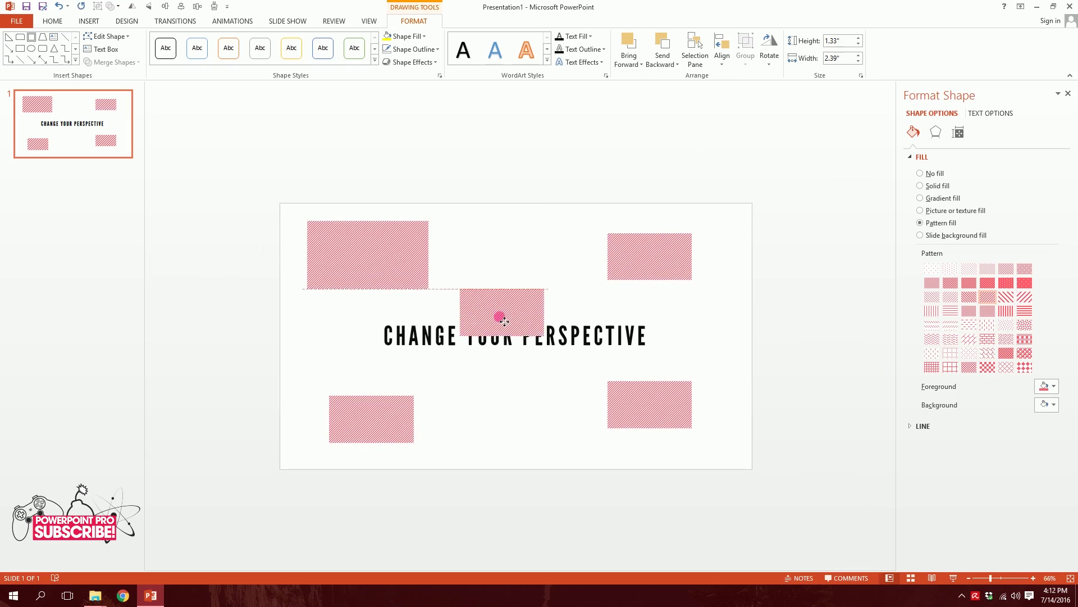
pyautogui.rightClick(502, 321)
pyautogui.click(525, 440)
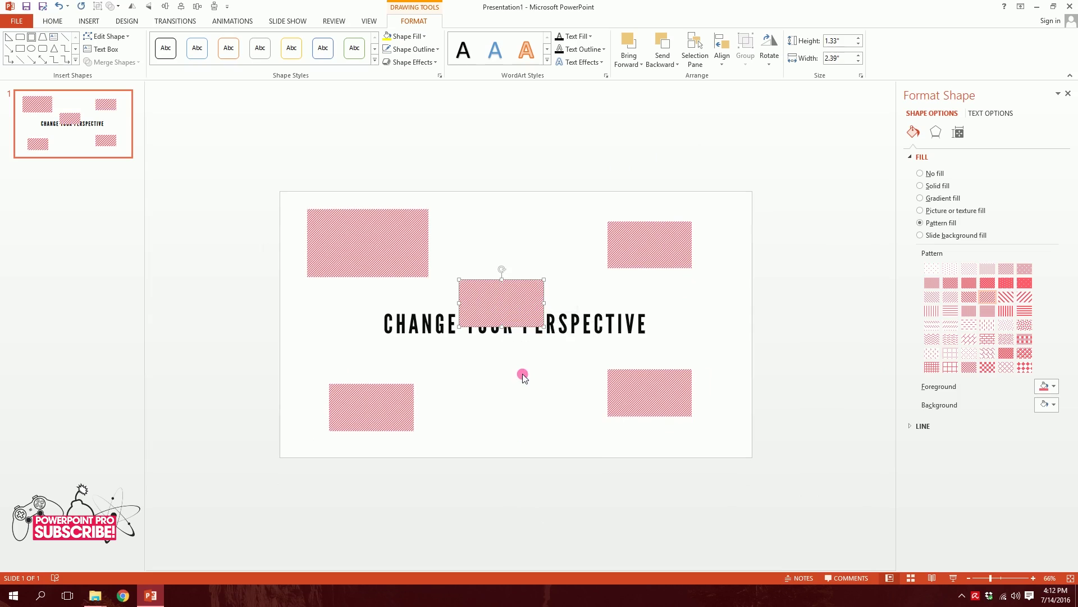
pyautogui.rightClick(527, 285)
pyautogui.click(562, 406)
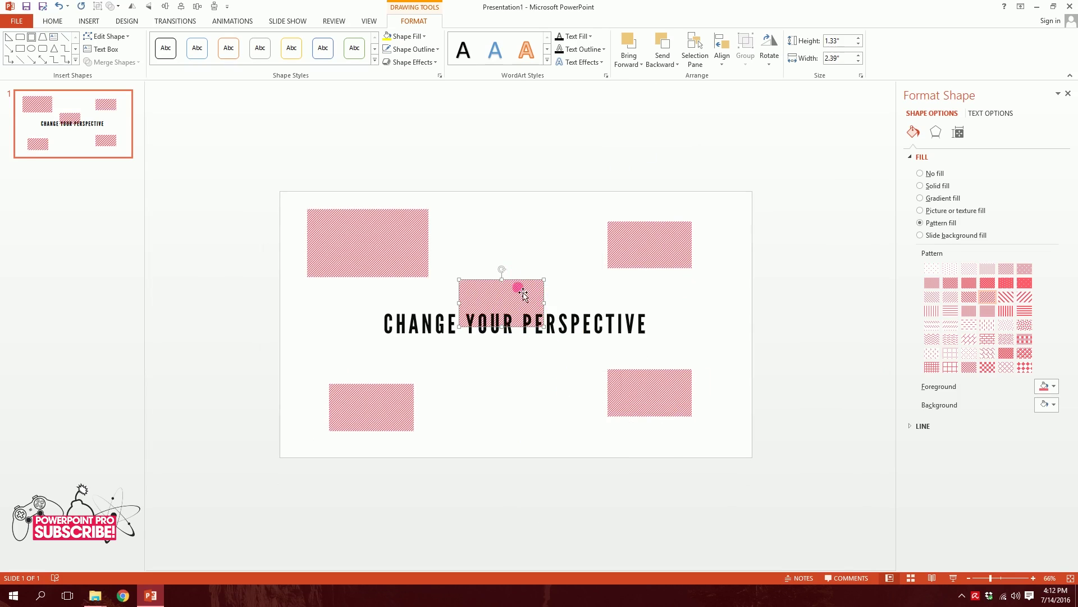
pyautogui.moveTo(519, 293); pyautogui.dragTo(523, 299)
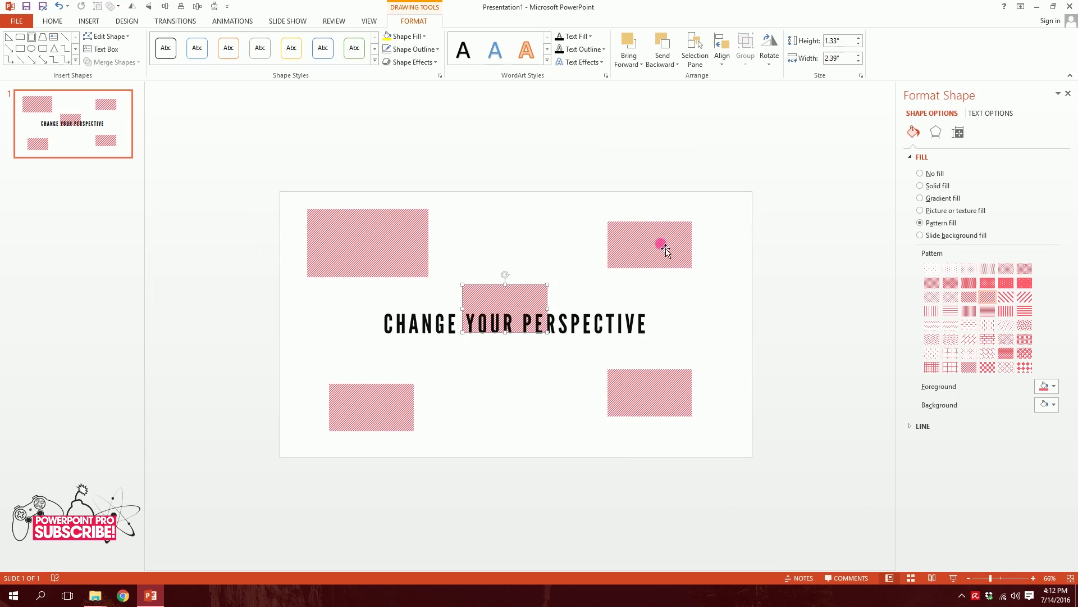
pyautogui.click(657, 208)
# - Select all five rectangles and change their pattern foreground colour to grey
pyautogui.click(639, 263)
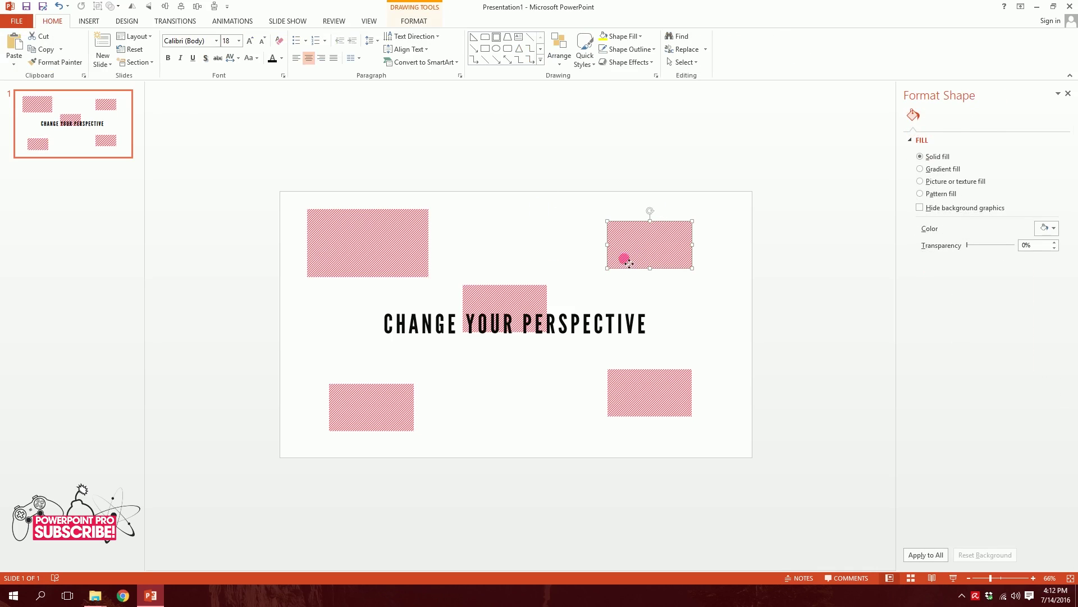
pyautogui.keyDown('shift'); pyautogui.click(374, 256); pyautogui.keyUp('shift')
pyautogui.keyDown('shift'); pyautogui.click(534, 298); pyautogui.keyUp('shift')
pyautogui.keyDown('shift'); pyautogui.click(368, 416); pyautogui.keyUp('shift')
pyautogui.keyDown('shift'); pyautogui.click(632, 388); pyautogui.keyUp('shift')
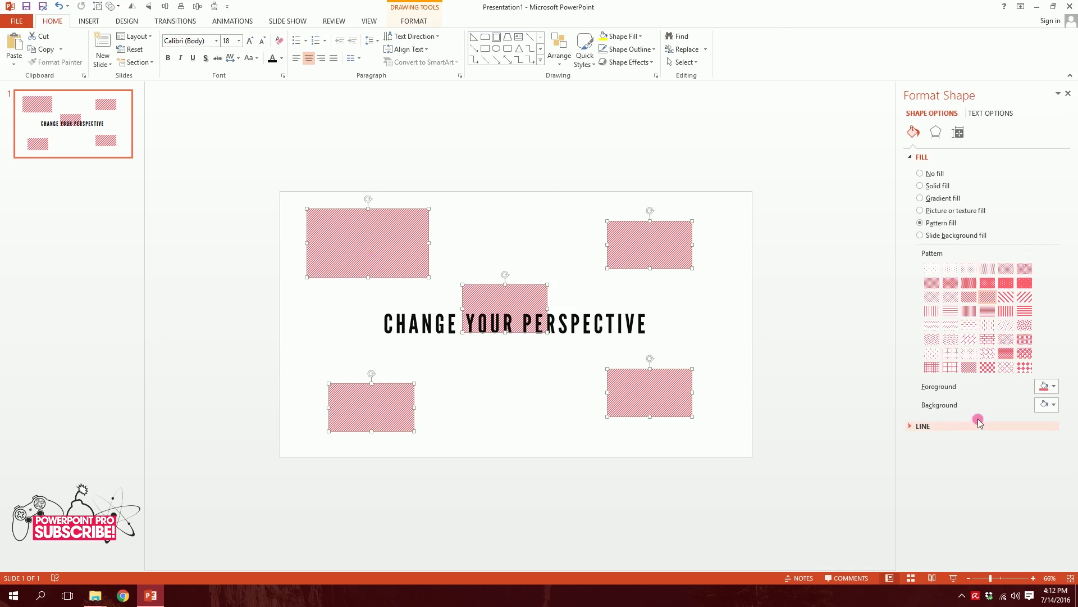
pyautogui.click(1047, 387)
pyautogui.click(986, 437)
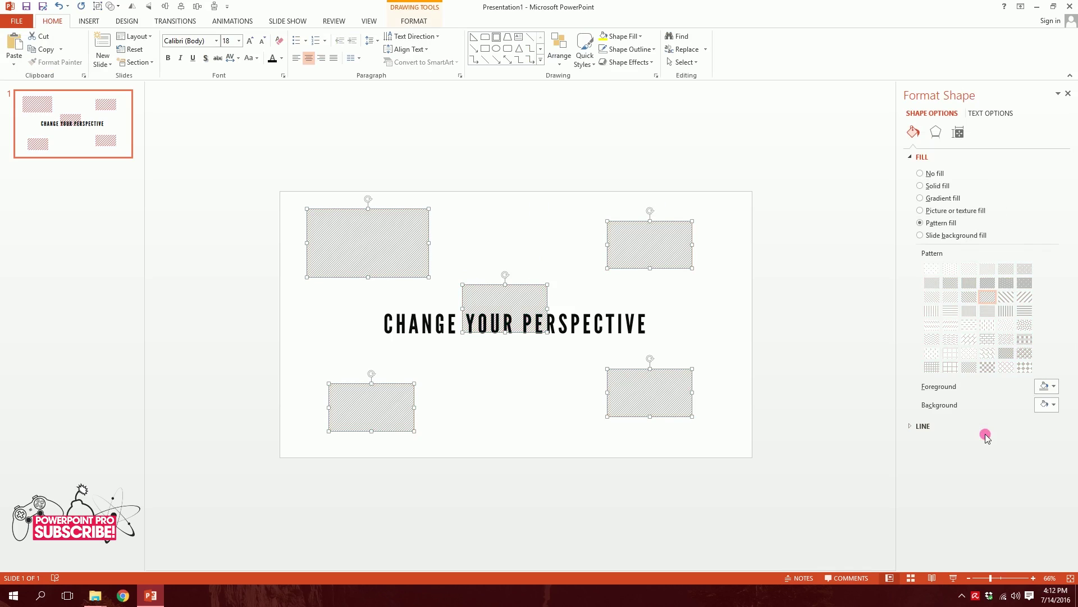
pyautogui.click(724, 380)
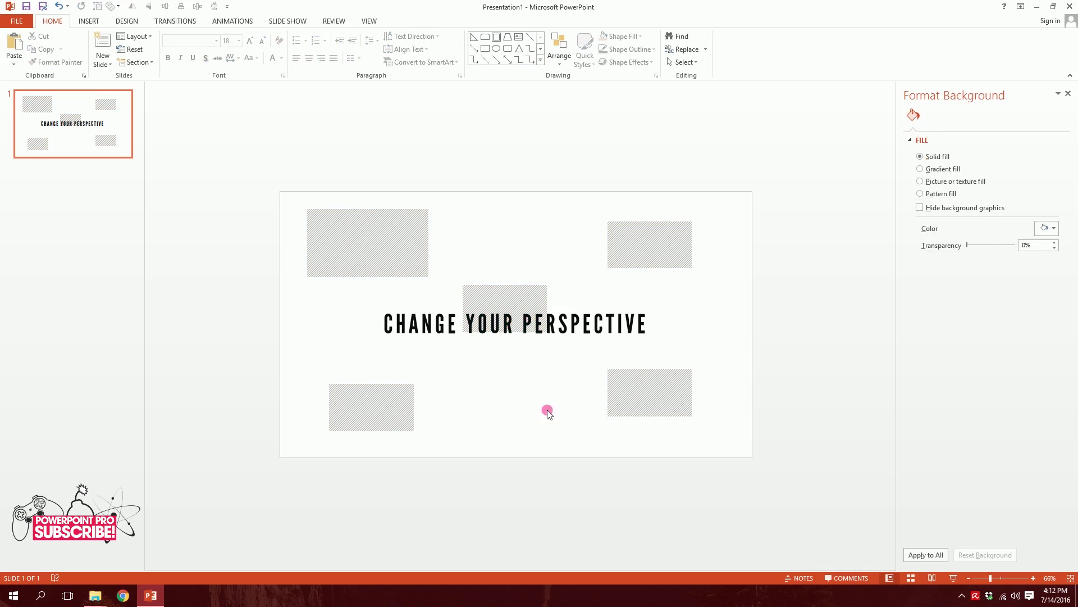
pyautogui.scroll(1, 517, 447)
# - Copy grey rectangles to the left edge and push an enlarged one past the top-right corner
pyautogui.scroll(2, 517, 450)
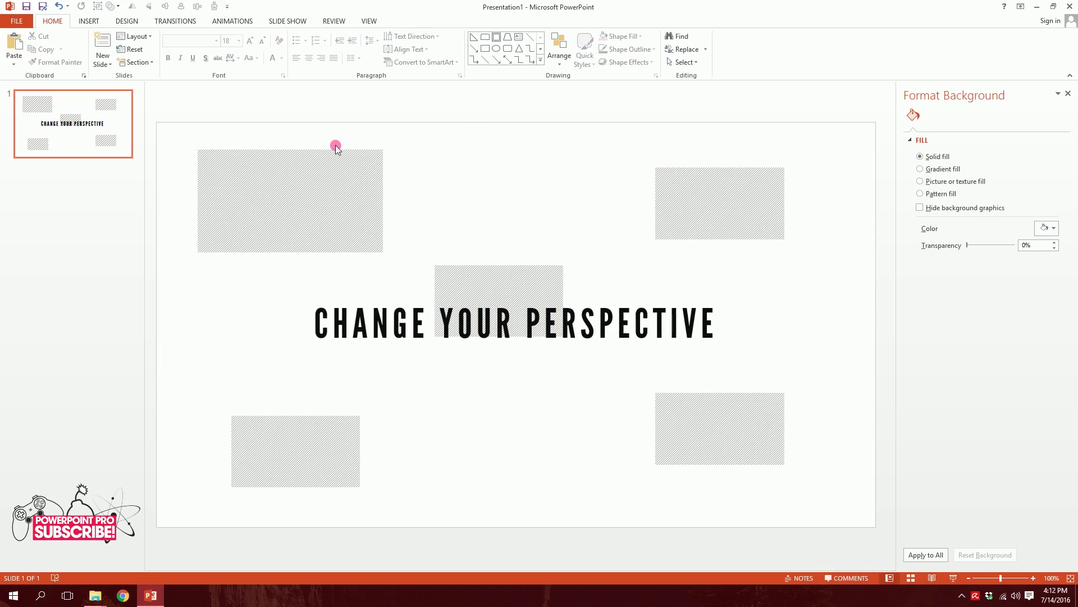
pyautogui.click(323, 453)
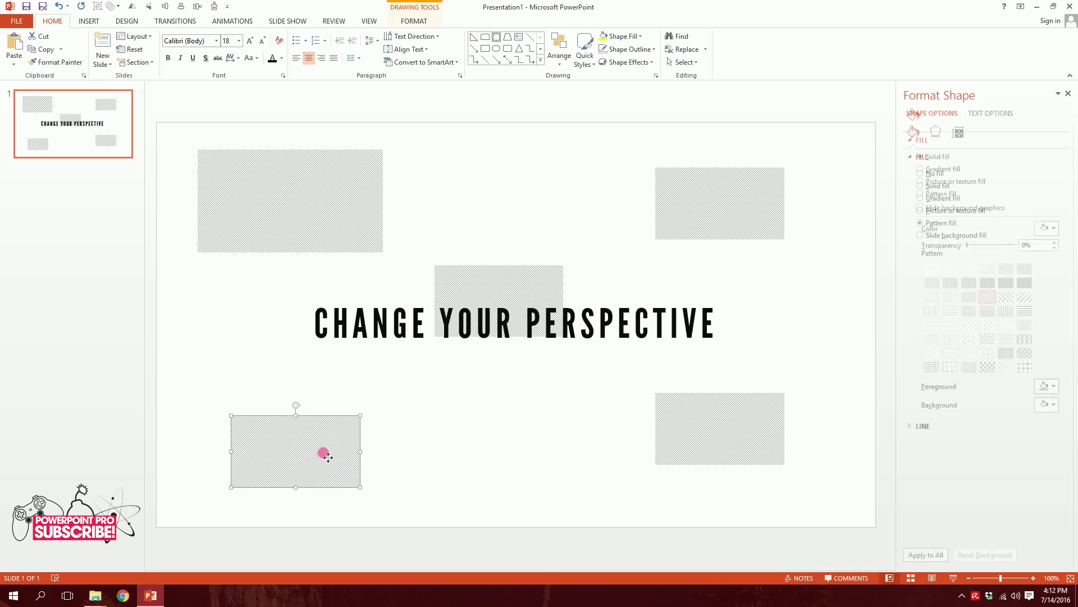
pyautogui.moveTo(332, 450)
pyautogui.mouseDown()
pyautogui.moveTo(267, 401)
pyautogui.moveTo(239, 340)
pyautogui.moveTo(190, 340)
pyautogui.moveTo(202, 350)
pyautogui.moveTo(243, 303)
pyautogui.moveTo(592, 481)
pyautogui.moveTo(529, 498)
pyautogui.mouseUp()
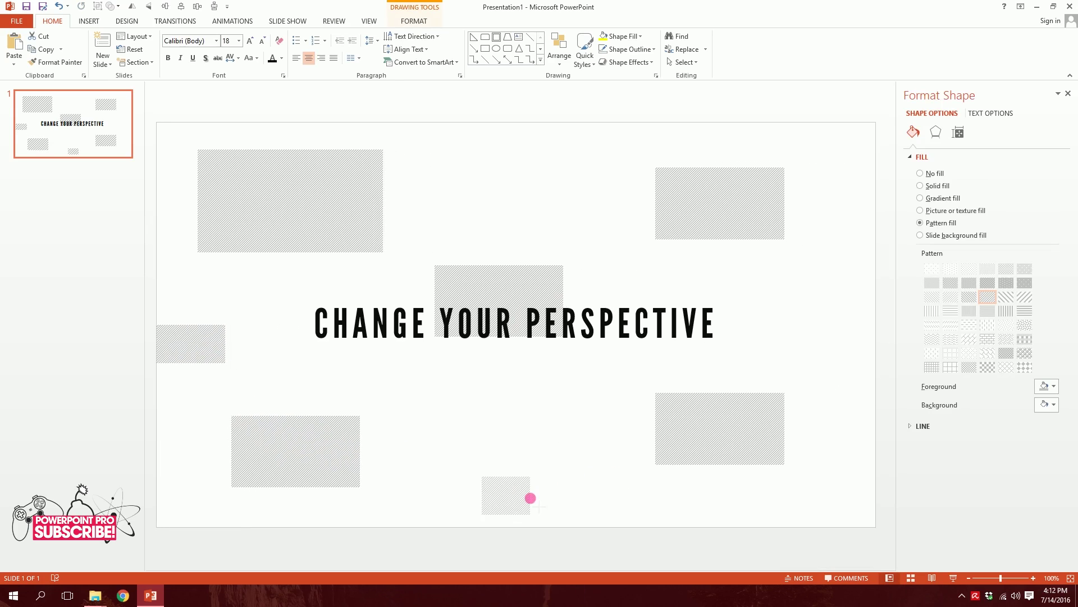
pyautogui.scroll(-3, 517, 448)
pyautogui.moveTo(833, 546); pyautogui.dragTo(847, 253)
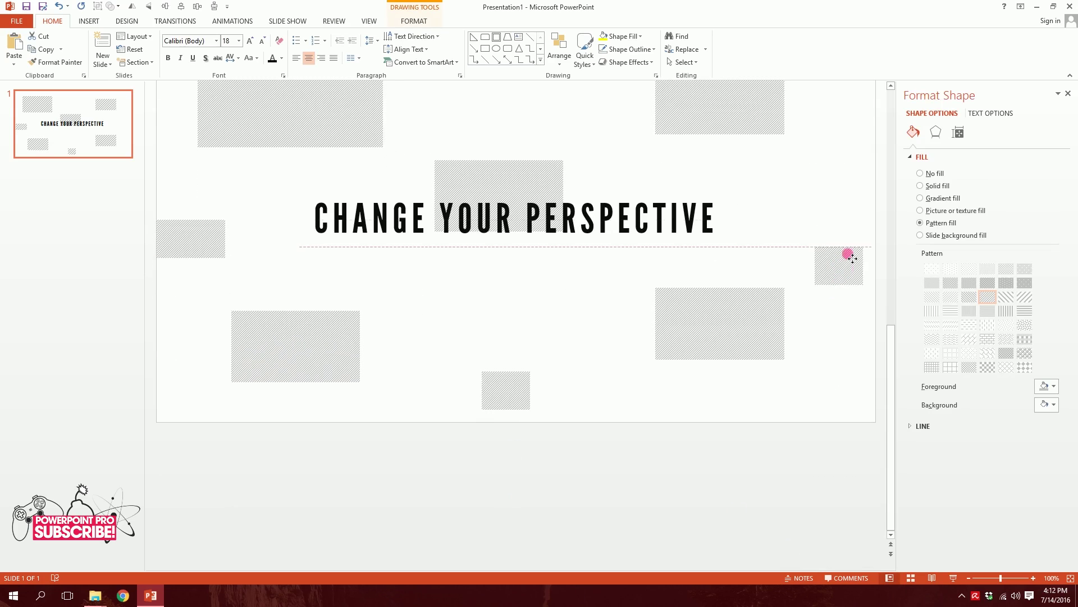
pyautogui.scroll(2, 840, 256)
pyautogui.scroll(-3, 841, 255)
pyautogui.hscroll(2, 780, 349)
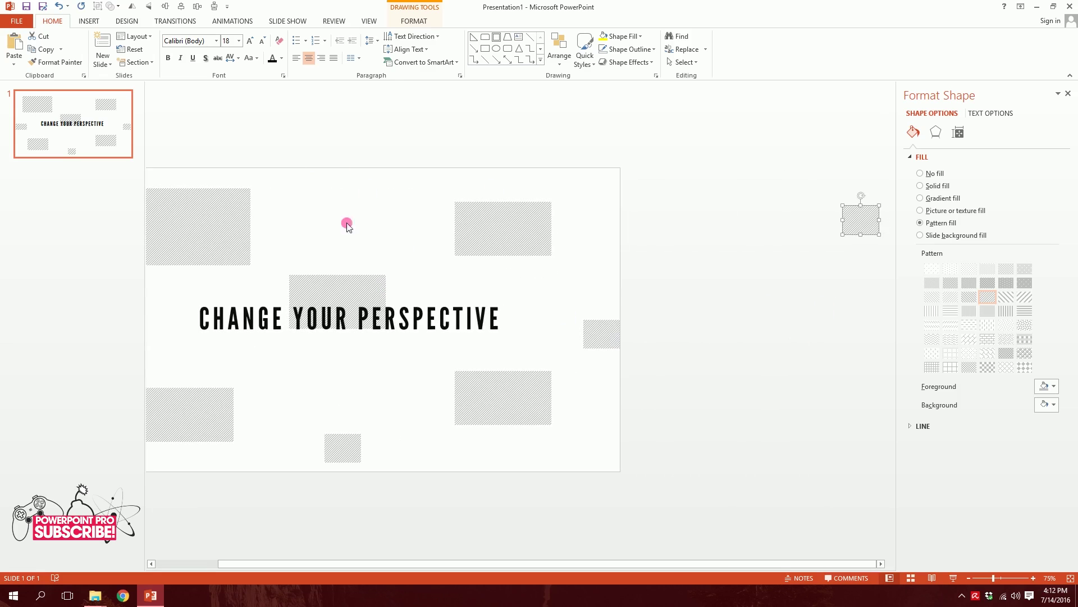
pyautogui.moveTo(860, 216); pyautogui.dragTo(379, 197)
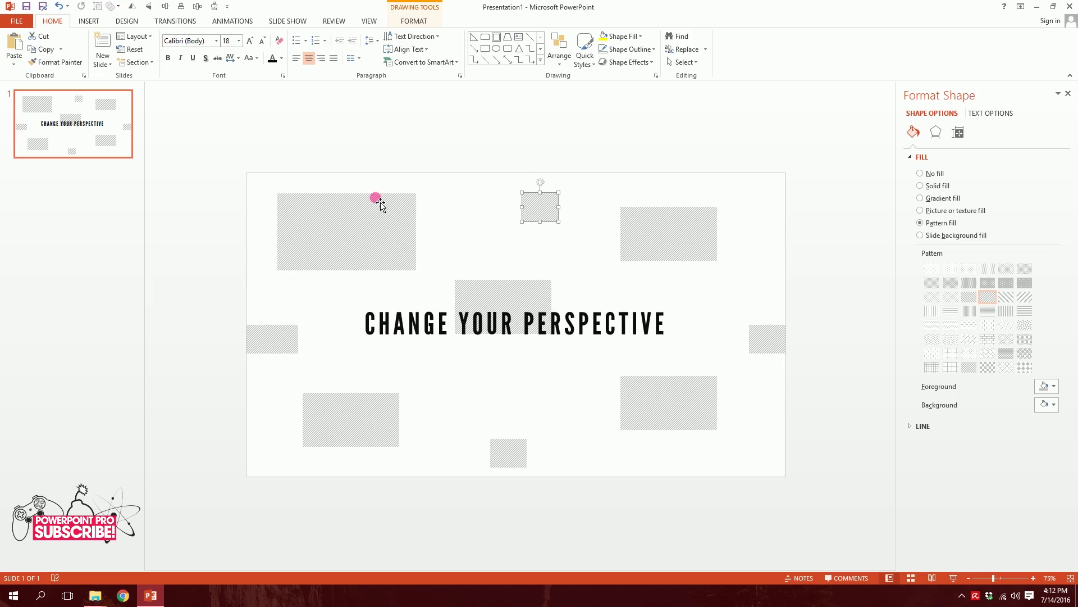
pyautogui.moveTo(692, 244); pyautogui.dragTo(778, 203)
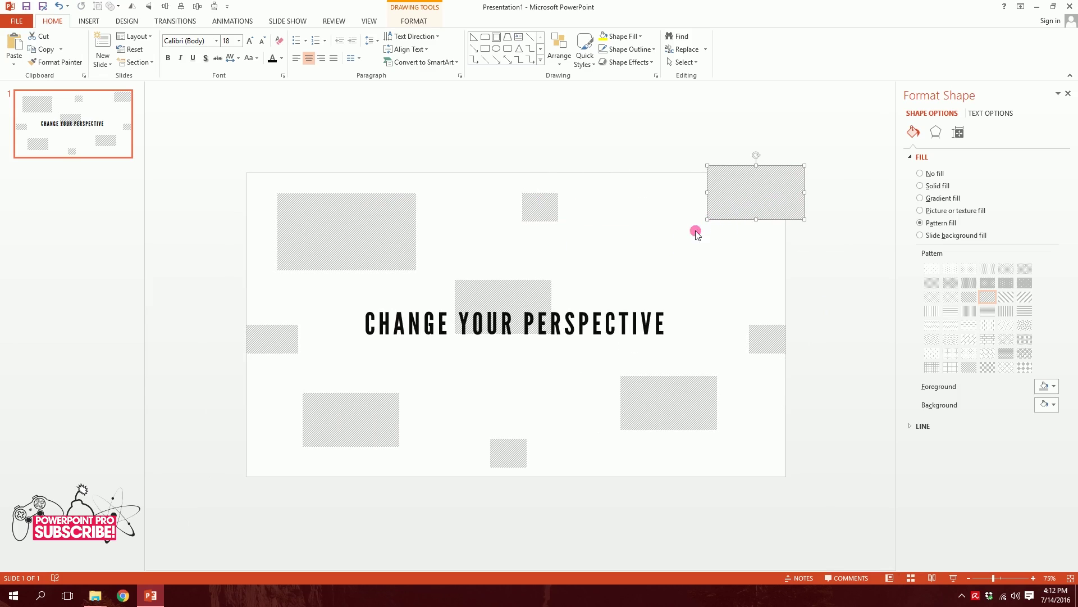
pyautogui.moveTo(705, 225); pyautogui.dragTo(665, 248)
# - Reposition the small bottom rectangle and nudge the right and bottom-left rectangles into place
pyautogui.click(578, 455)
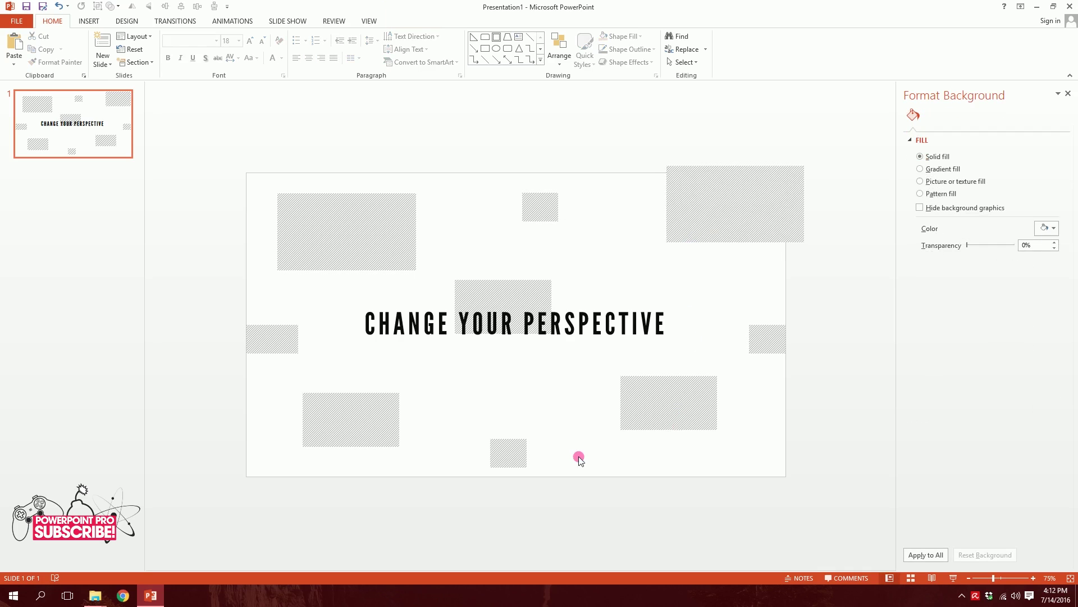
pyautogui.click(514, 446)
pyautogui.moveTo(510, 406); pyautogui.dragTo(578, 491)
pyautogui.moveTo(702, 415)
pyautogui.mouseDown()
pyautogui.moveTo(739, 431)
pyautogui.moveTo(684, 413)
pyautogui.mouseUp()
pyautogui.click(512, 411)
pyautogui.moveTo(519, 420); pyautogui.dragTo(242, 175)
pyautogui.moveTo(356, 409); pyautogui.dragTo(331, 421)
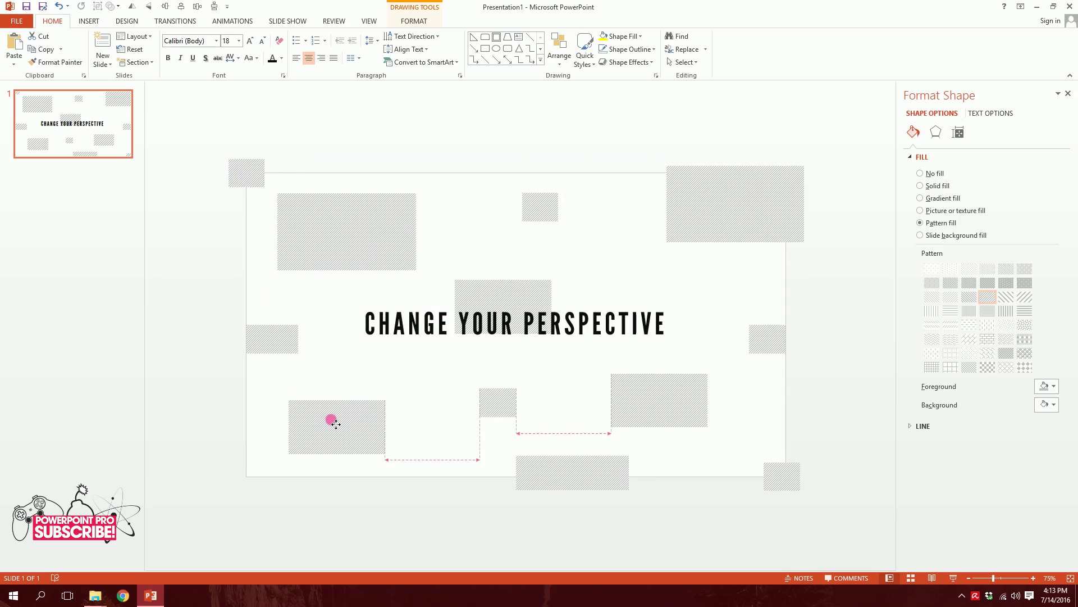
pyautogui.click(518, 485)
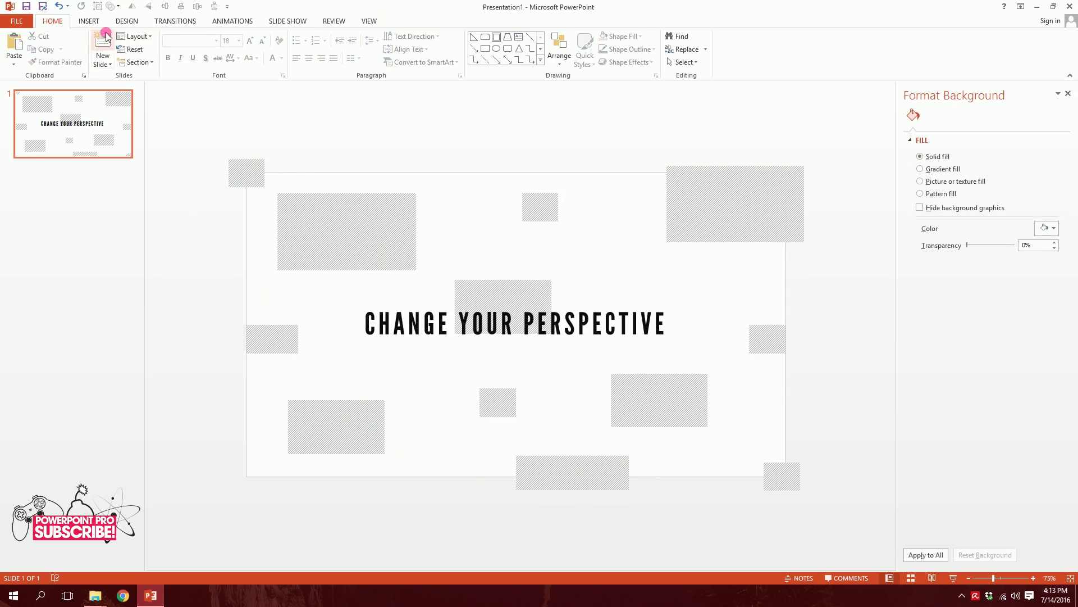
pyautogui.click(89, 21)
# - Draw a square near the slide's top-left corner
pyautogui.click(190, 65)
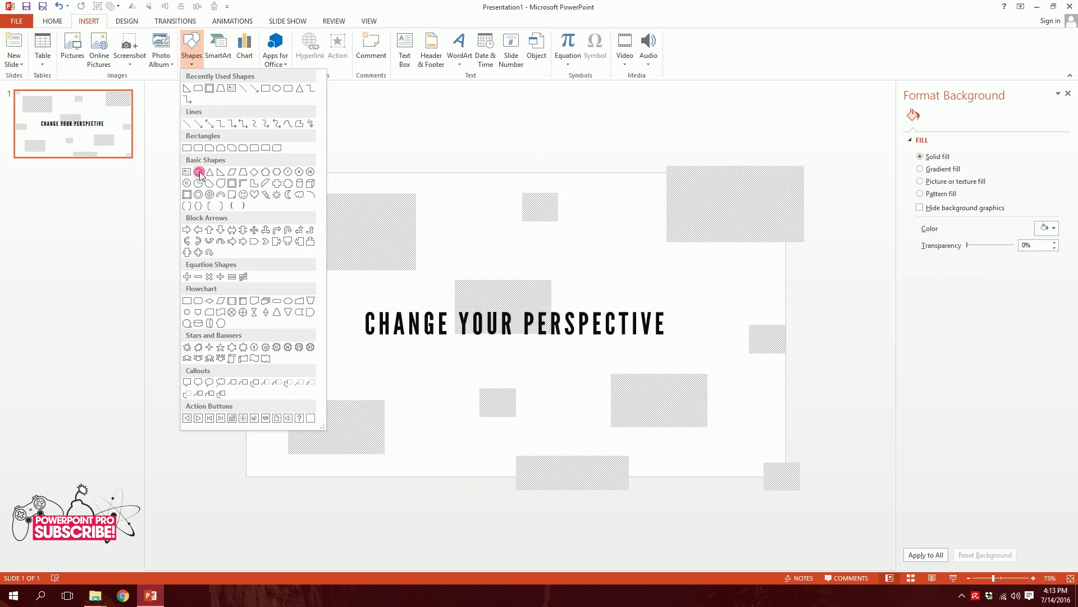
pyautogui.click(186, 150)
pyautogui.moveTo(252, 179)
pyautogui.mouseDown()
pyautogui.moveTo(375, 255)
pyautogui.moveTo(378, 265)
pyautogui.moveTo(356, 247)
pyautogui.moveTo(354, 287)
pyautogui.mouseUp()
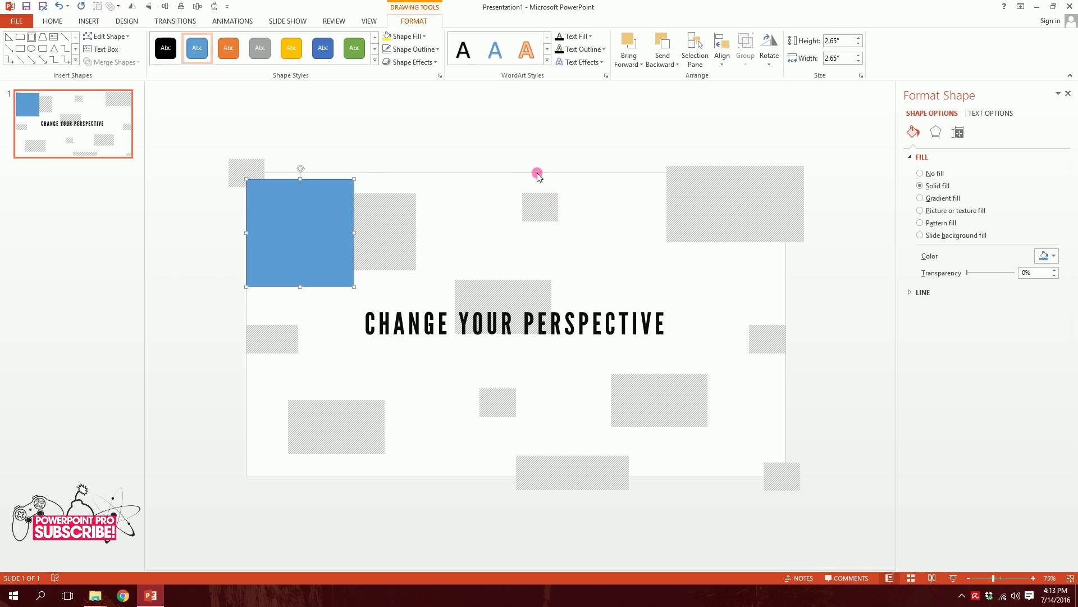
# - Fill the square with custom pink-red RGB 250, 50, 79 and nudge it right
pyautogui.click(1053, 257)
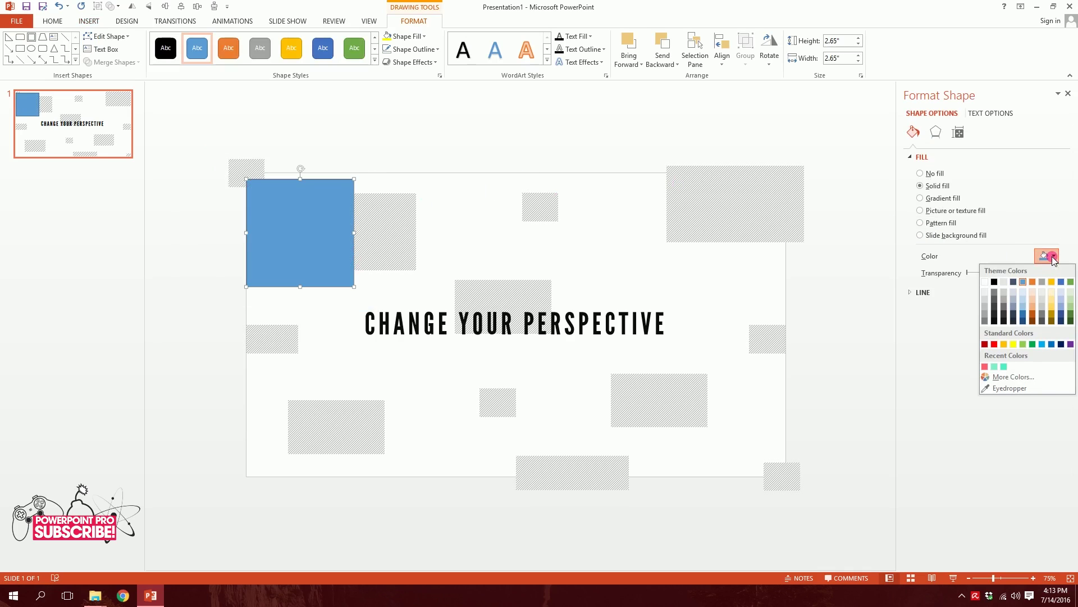
pyautogui.click(1008, 377)
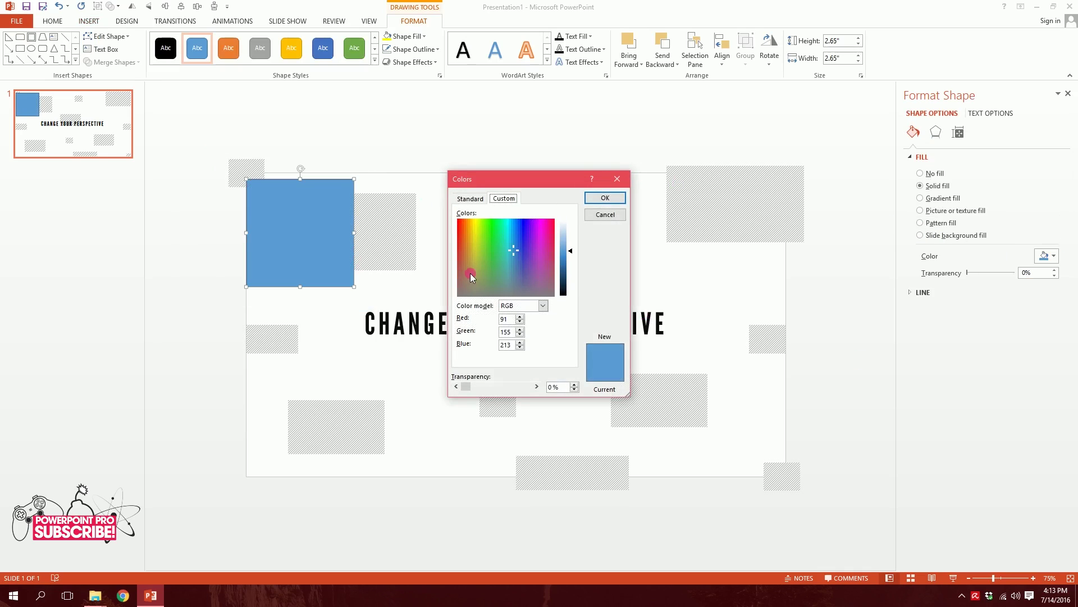
pyautogui.click(548, 227)
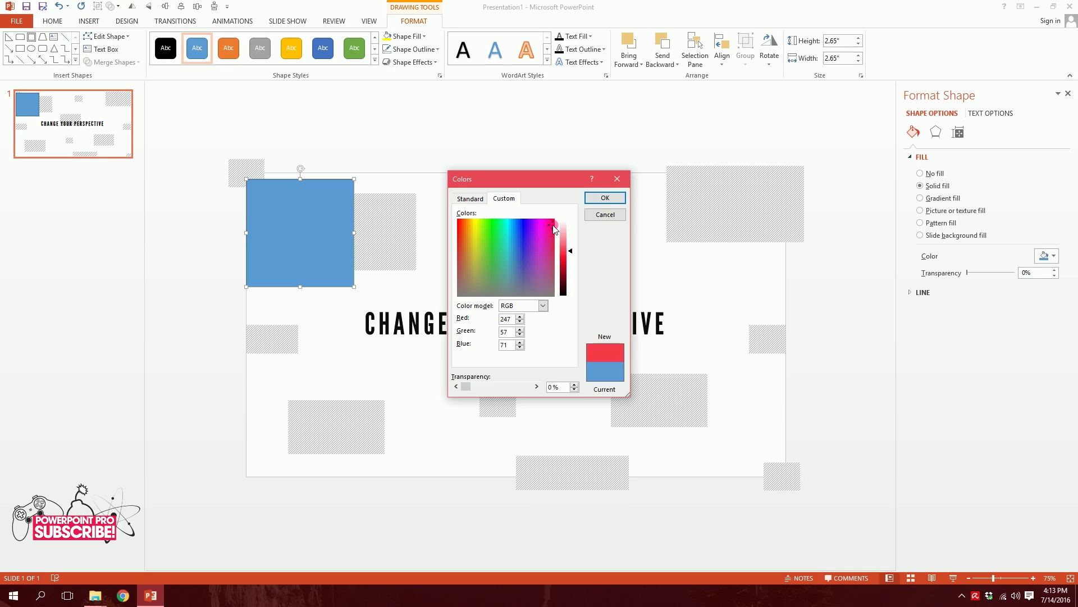
pyautogui.moveTo(572, 252); pyautogui.dragTo(574, 248)
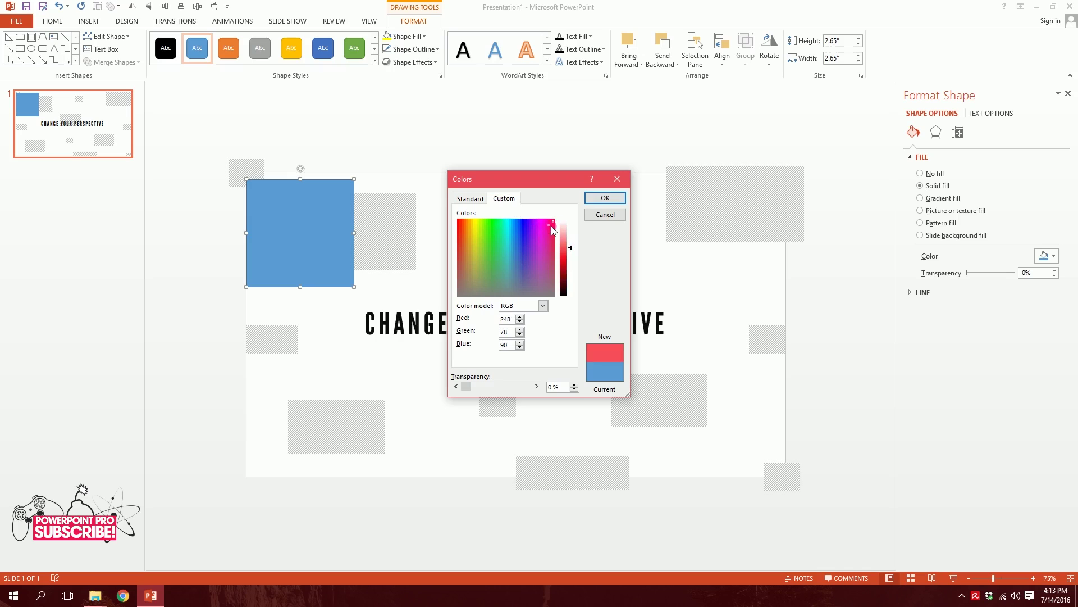
pyautogui.moveTo(573, 252); pyautogui.dragTo(575, 255)
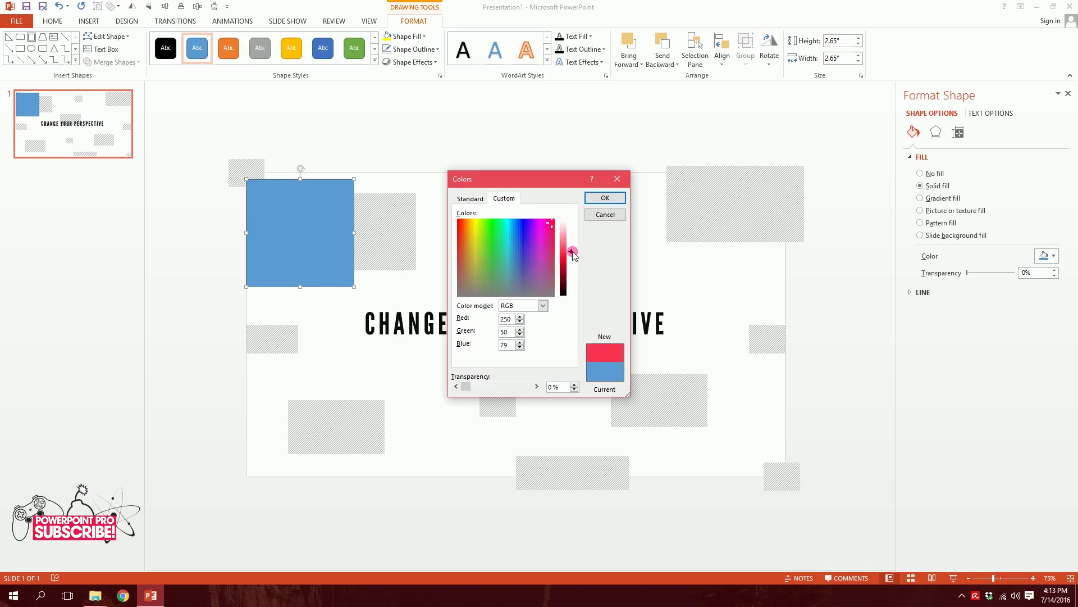
pyautogui.click(605, 198)
pyautogui.moveTo(336, 251); pyautogui.dragTo(367, 256)
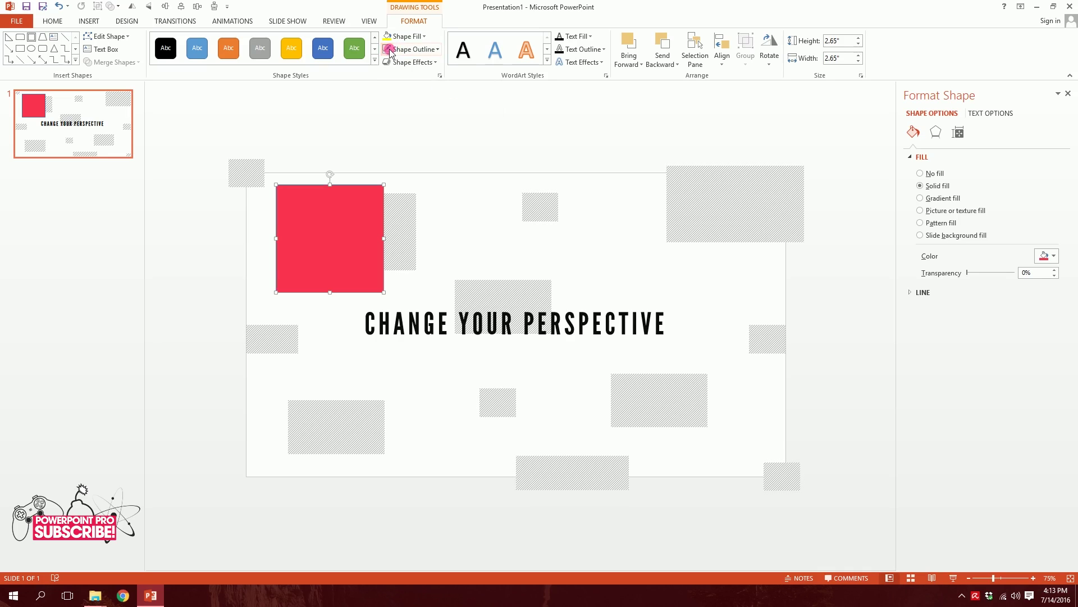
# - Give the square 22% fill transparency and a standard hot pink colour, then nudge it left
pyautogui.moveTo(349, 261); pyautogui.dragTo(334, 254)
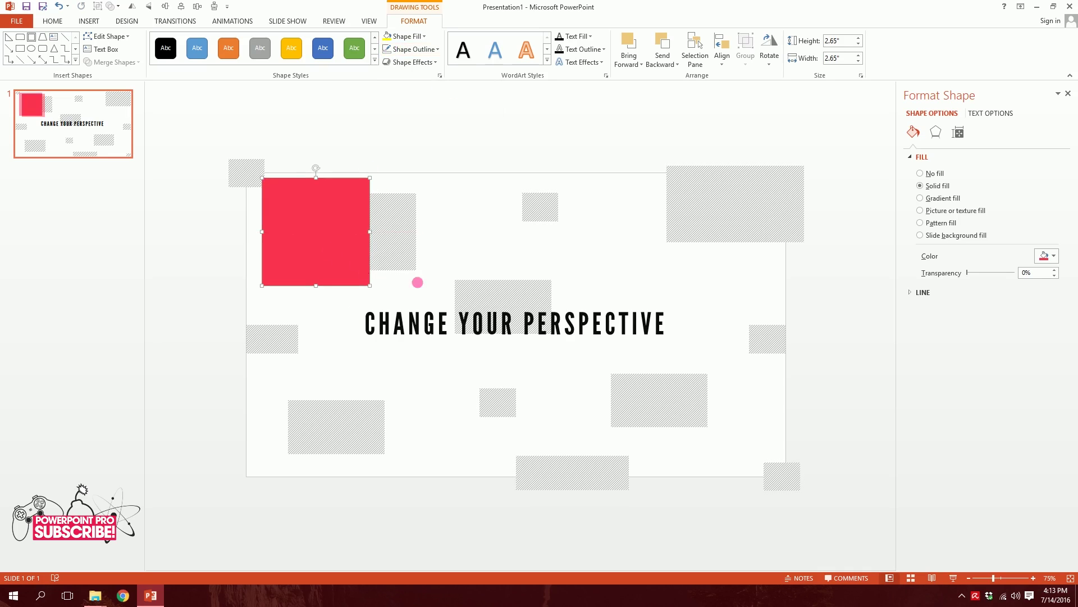
pyautogui.moveTo(971, 275); pyautogui.dragTo(976, 273)
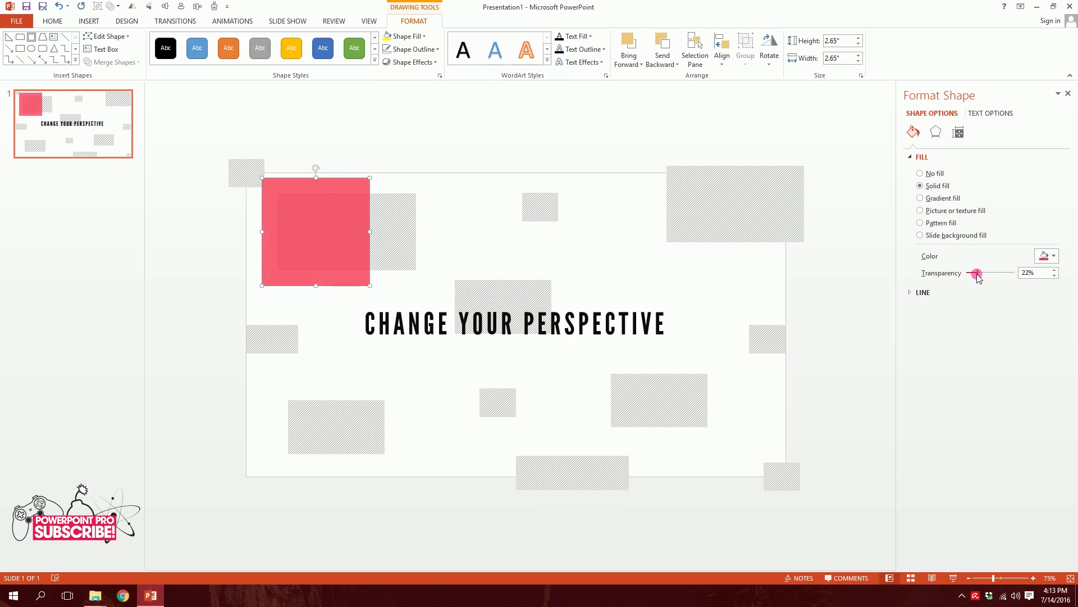
pyautogui.click(1044, 257)
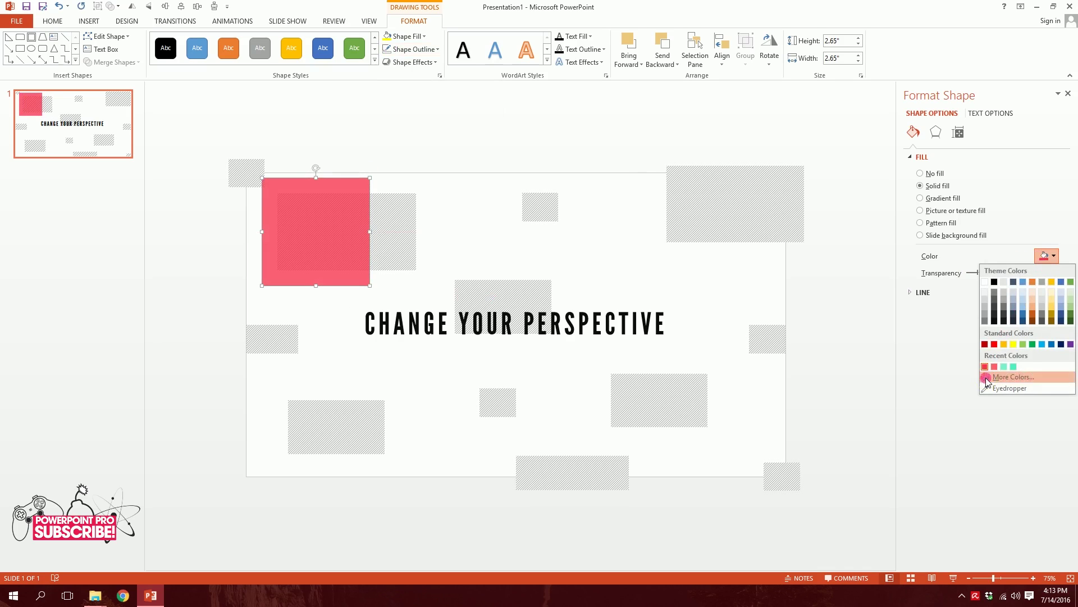
pyautogui.click(990, 377)
pyautogui.click(468, 199)
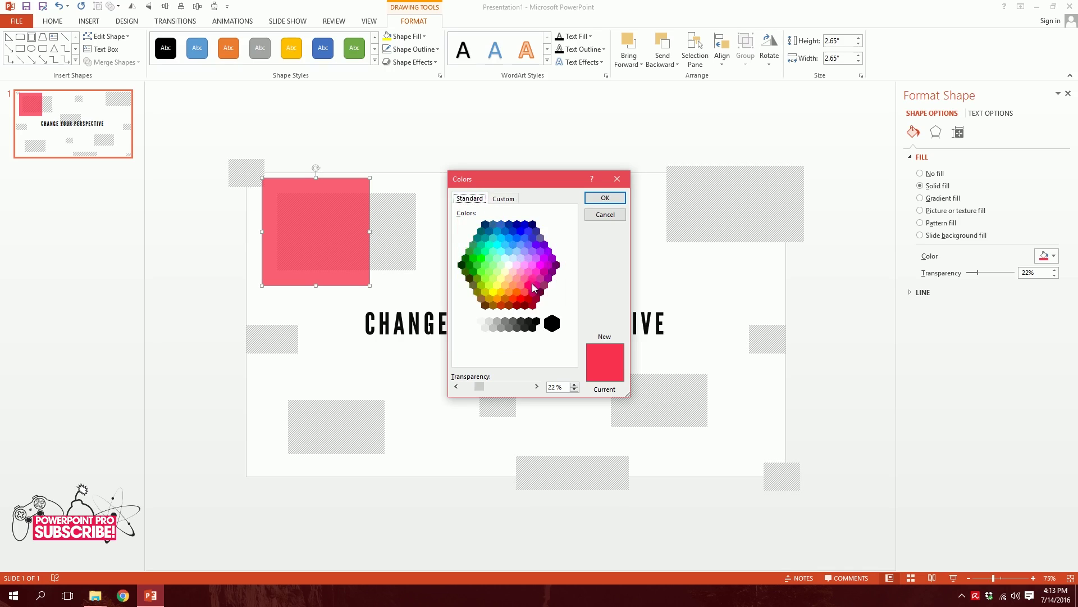
pyautogui.click(528, 285)
pyautogui.click(605, 198)
pyautogui.click(498, 157)
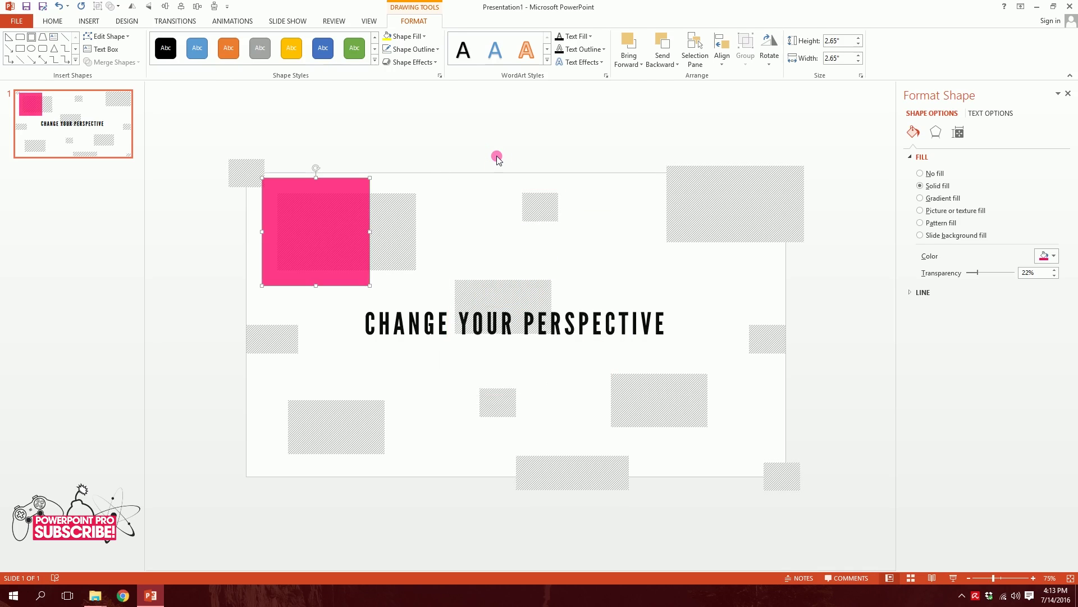
pyautogui.click(309, 263)
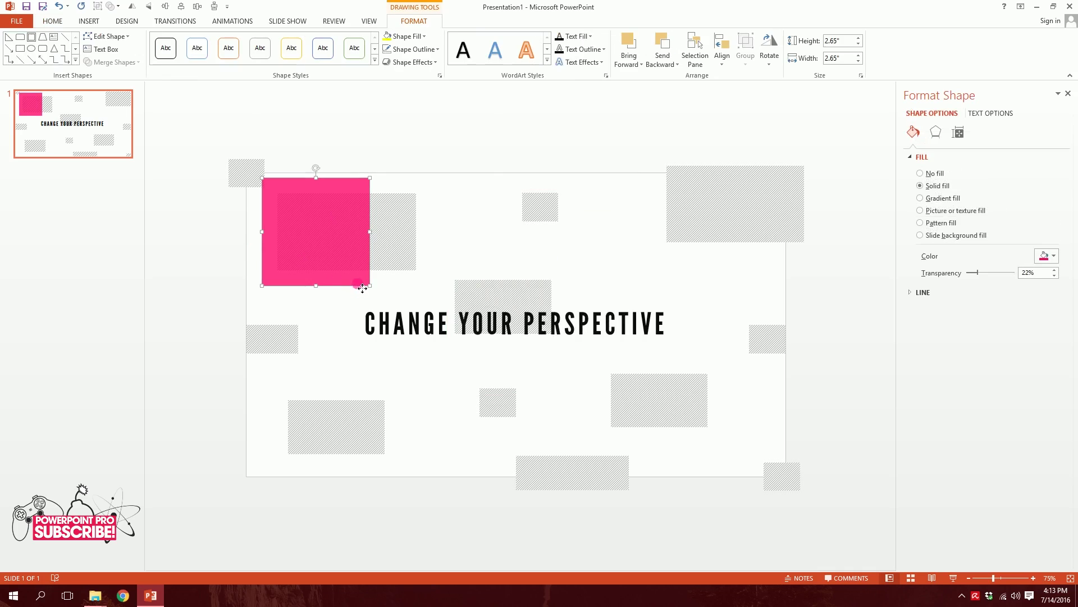
pyautogui.moveTo(361, 284); pyautogui.dragTo(352, 284)
# - Send the pink square behind the grey blocks and resize it into a wide rectangle
pyautogui.rightClick(308, 235)
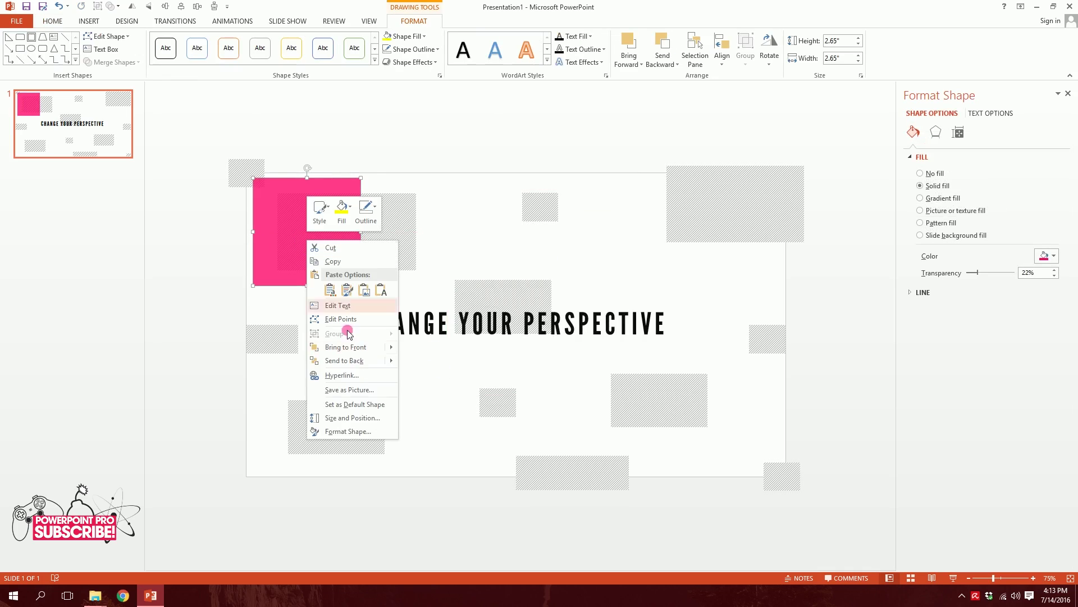
pyautogui.click(355, 359)
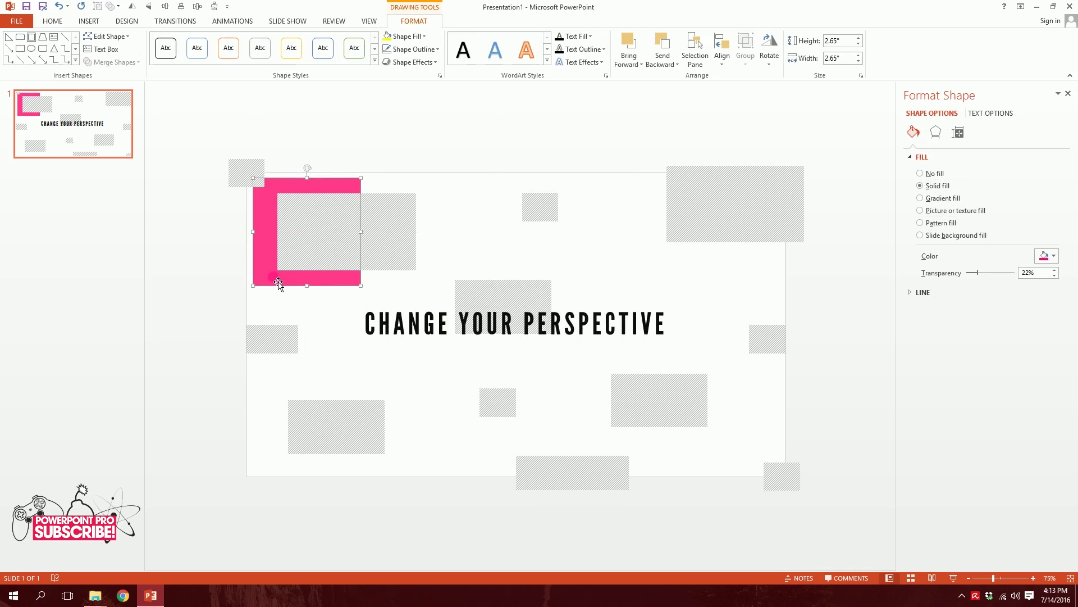
pyautogui.moveTo(309, 290); pyautogui.dragTo(308, 259)
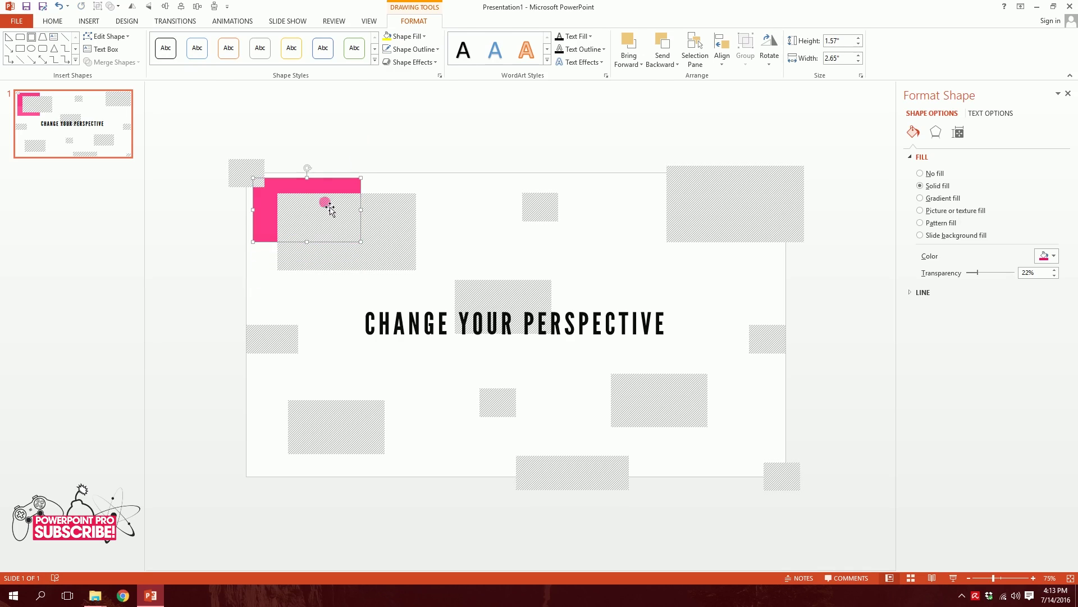
pyautogui.click(357, 131)
pyautogui.click(271, 211)
pyautogui.moveTo(256, 180); pyautogui.dragTo(238, 157)
# - Add smaller pink copies near the top centre and behind the top-right grey block
pyautogui.moveTo(295, 242); pyautogui.dragTo(582, 206)
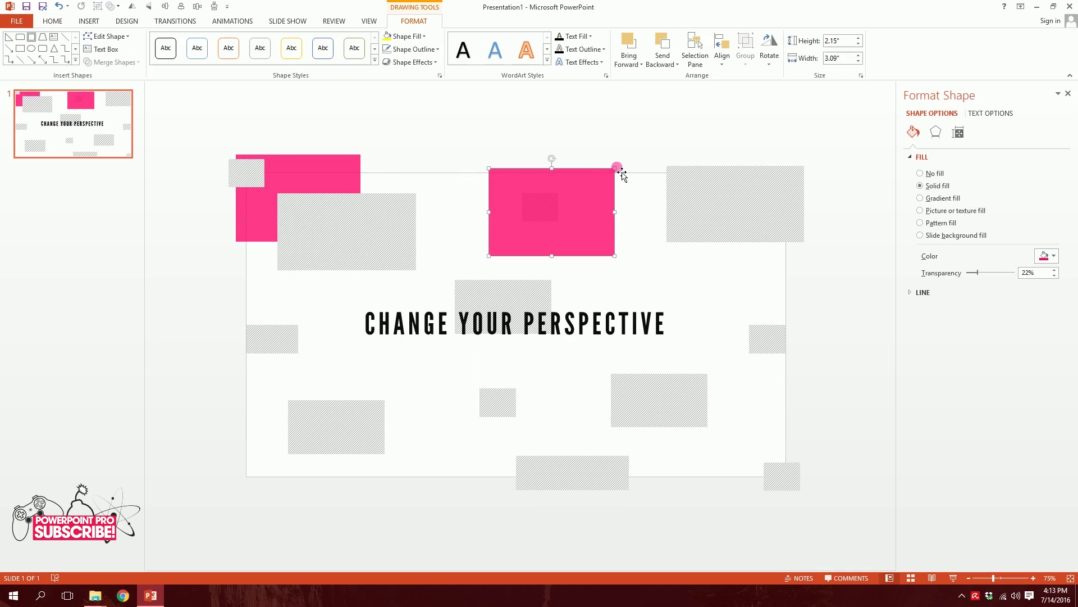
pyautogui.moveTo(620, 170); pyautogui.dragTo(564, 210)
pyautogui.moveTo(523, 240); pyautogui.dragTo(775, 292)
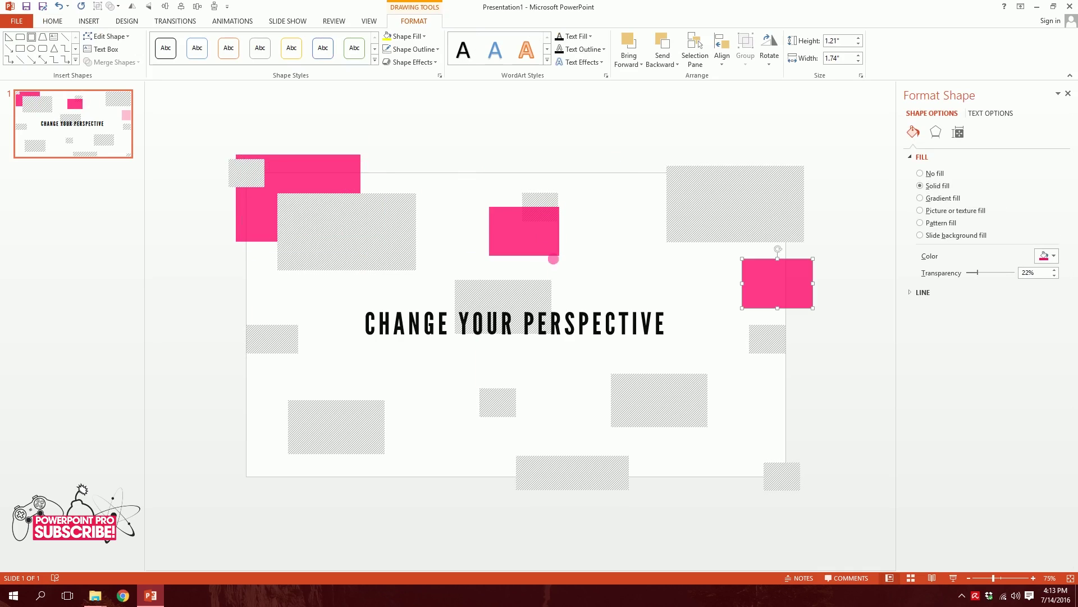
pyautogui.click(818, 266)
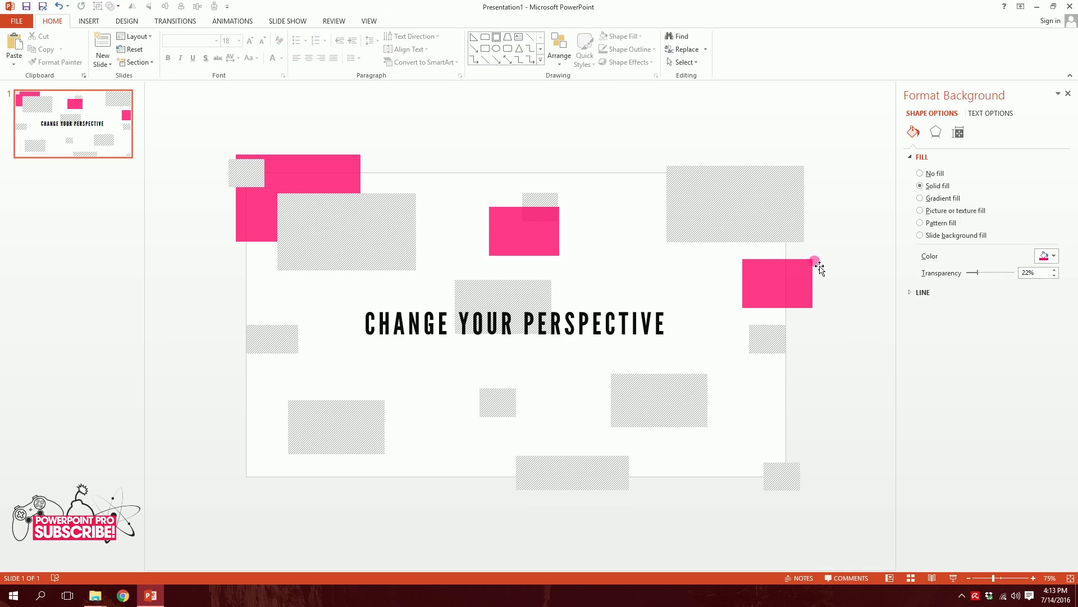
pyautogui.click(790, 288)
pyautogui.moveTo(790, 288)
pyautogui.mouseDown()
pyautogui.moveTo(638, 221)
pyautogui.moveTo(637, 202)
pyautogui.mouseUp()
pyautogui.rightClick(644, 199)
pyautogui.click(680, 316)
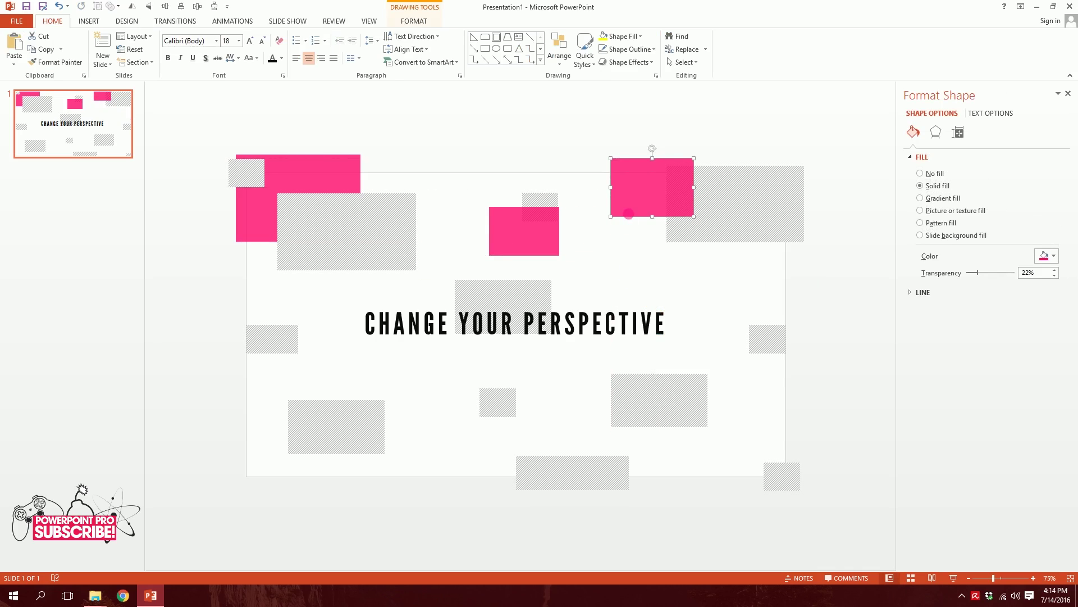
# - Add resized pink copies at the lower right, lower left and bottom centre
pyautogui.moveTo(670, 211); pyautogui.dragTo(666, 447)
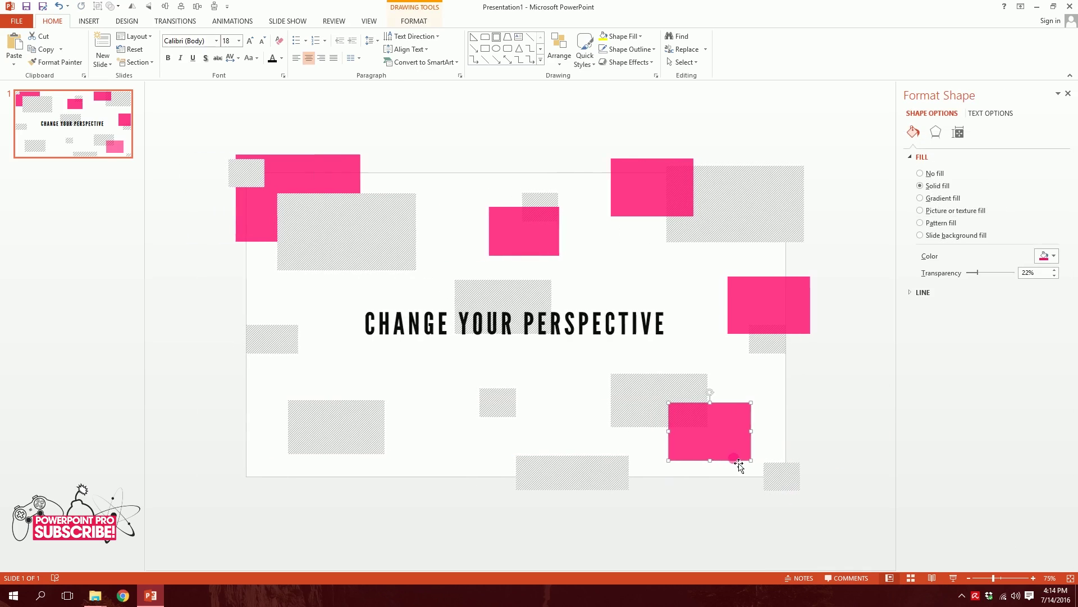
pyautogui.moveTo(752, 460); pyautogui.dragTo(835, 518)
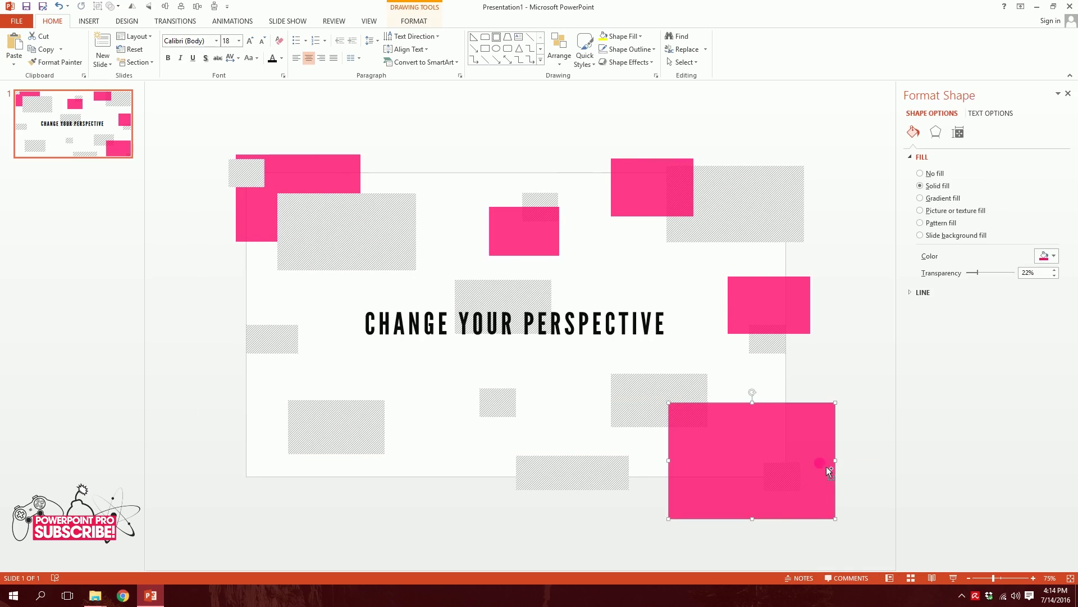
pyautogui.moveTo(754, 479); pyautogui.dragTo(469, 482)
pyautogui.moveTo(513, 523); pyautogui.dragTo(453, 380)
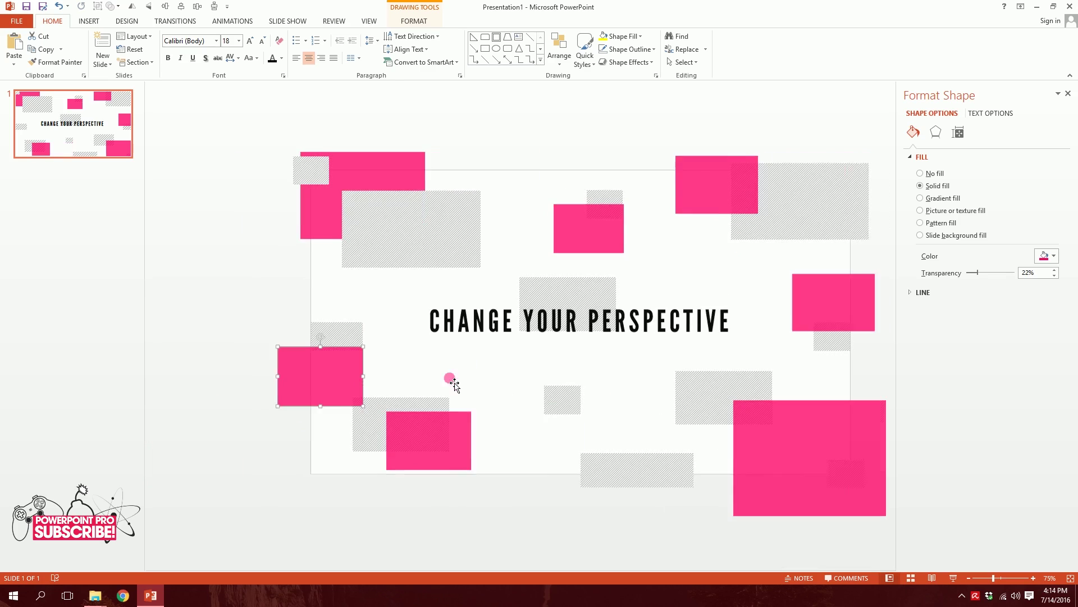
pyautogui.moveTo(320, 378); pyautogui.dragTo(568, 436)
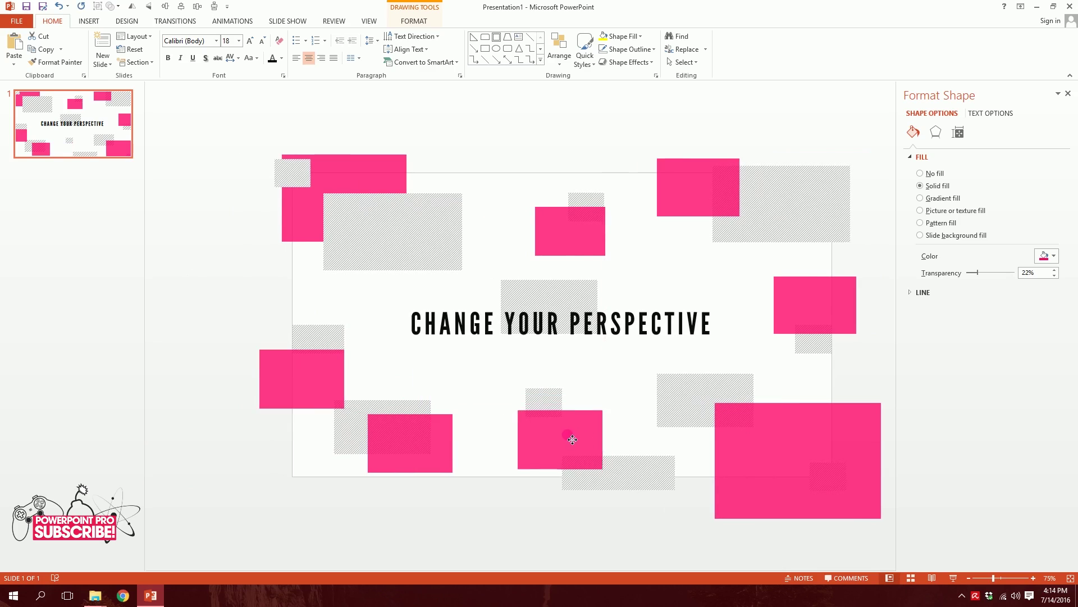
pyautogui.rightClick(507, 434)
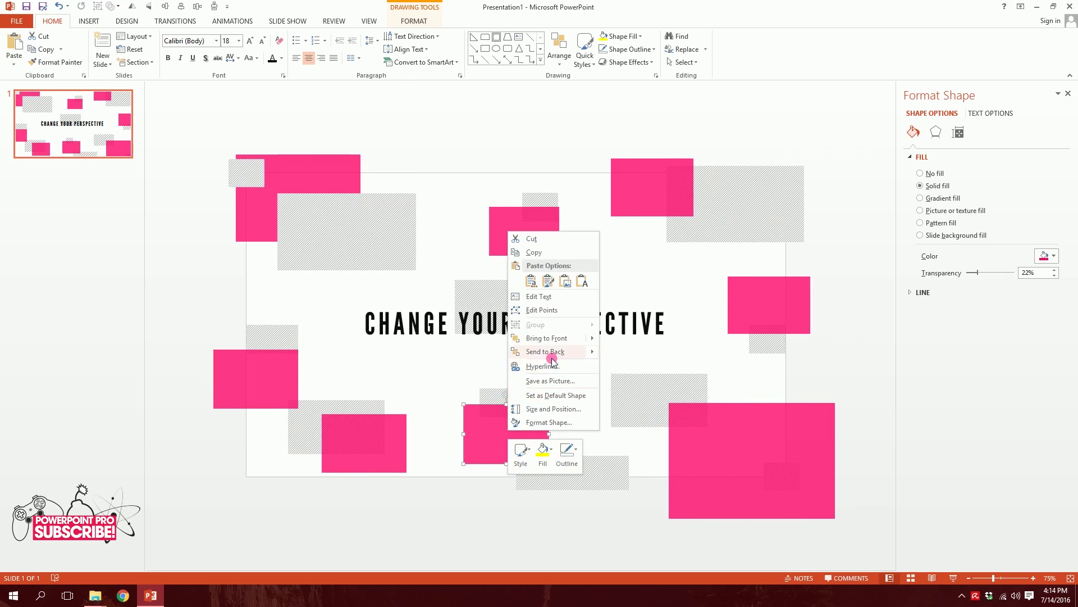
pyautogui.click(549, 414)
pyautogui.moveTo(549, 414); pyautogui.dragTo(553, 417)
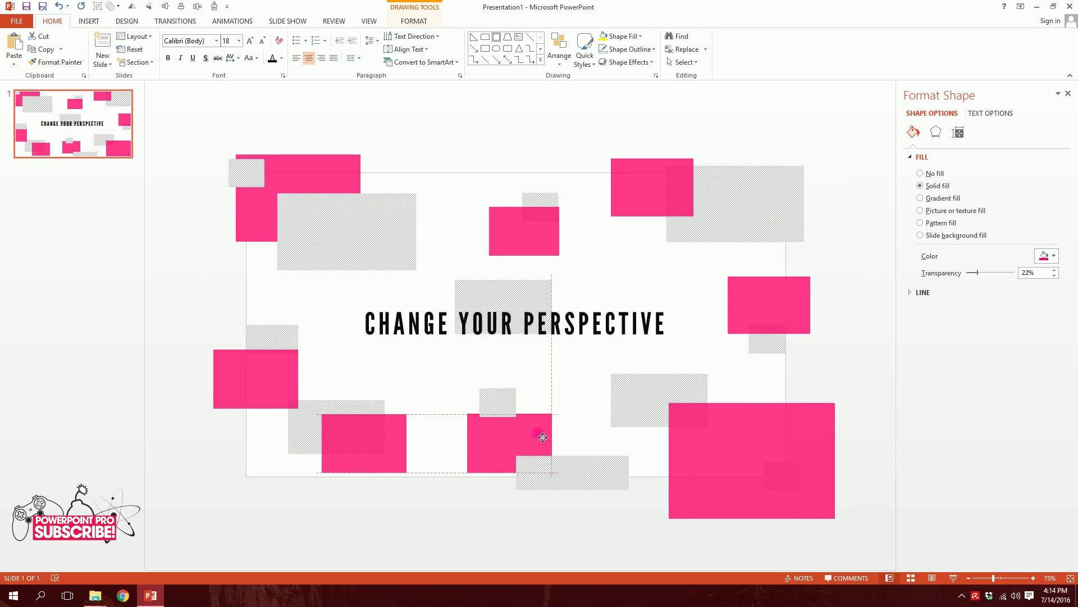
# - Send the bottom-left pink rectangle behind its grey box and nudge the top-centre one
pyautogui.rightClick(376, 454)
pyautogui.click(402, 377)
pyautogui.moveTo(405, 461); pyautogui.dragTo(408, 473)
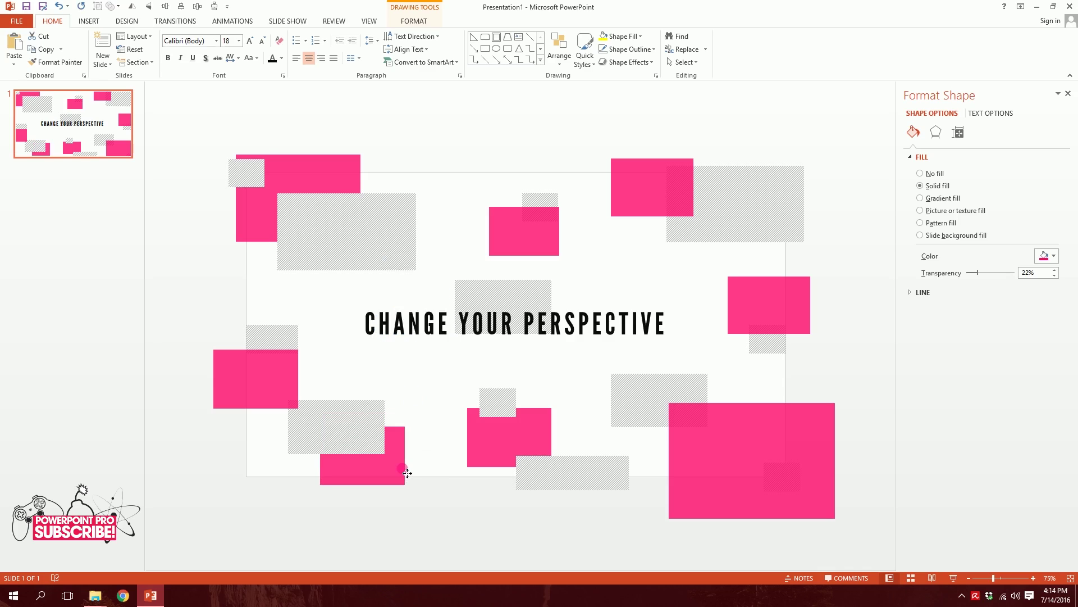
pyautogui.click(524, 247)
pyautogui.moveTo(525, 246); pyautogui.dragTo(522, 245)
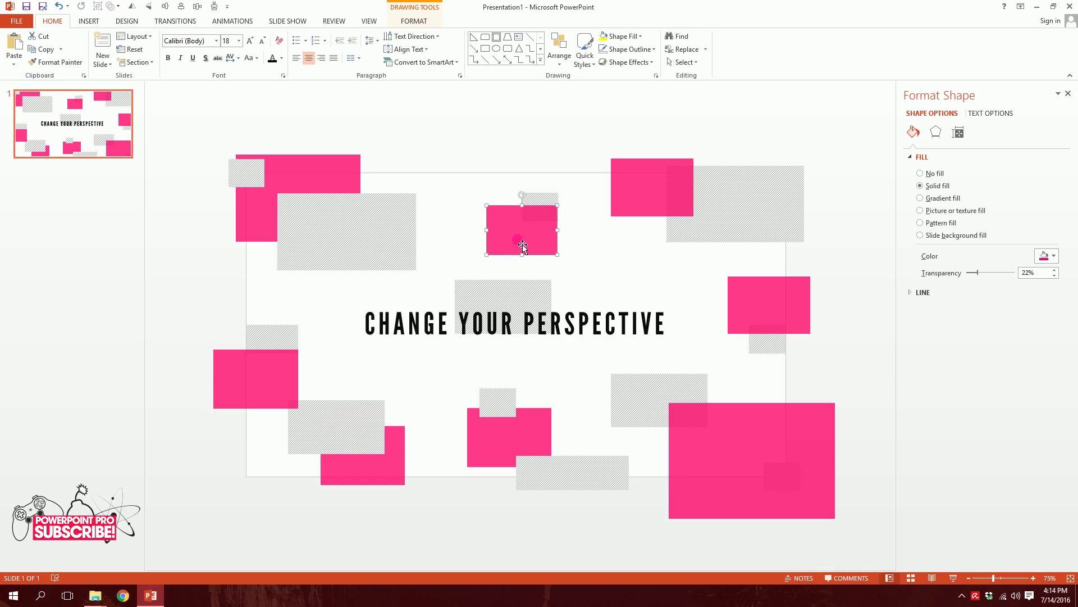
pyautogui.click(441, 271)
# - Shift the grey box behind the title down-left so a pink bar sits behind PERSPECTIVE
pyautogui.click(512, 297)
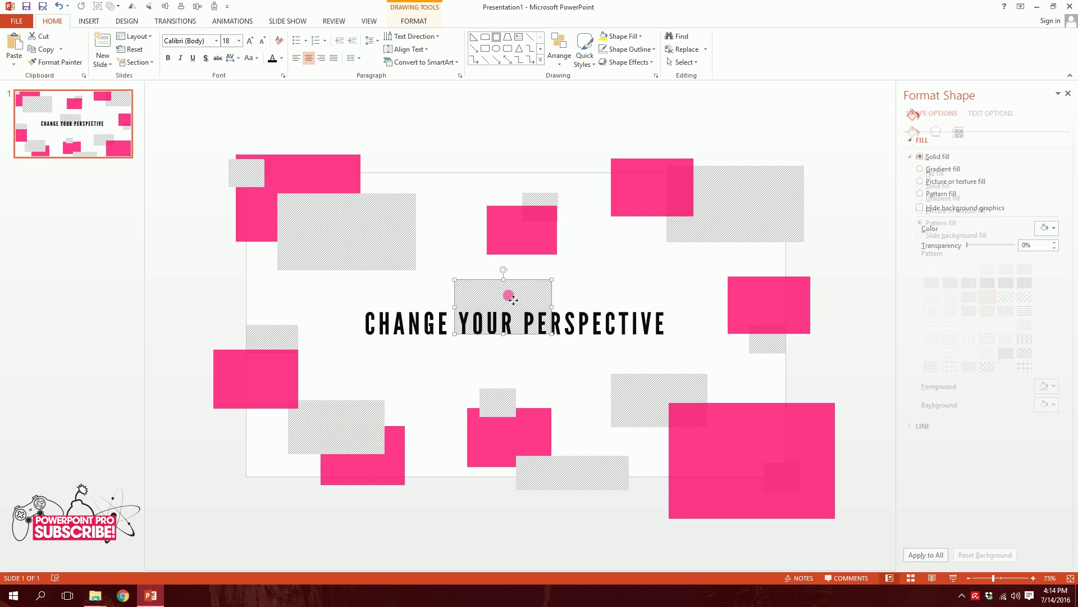
pyautogui.moveTo(513, 301); pyautogui.dragTo(501, 313)
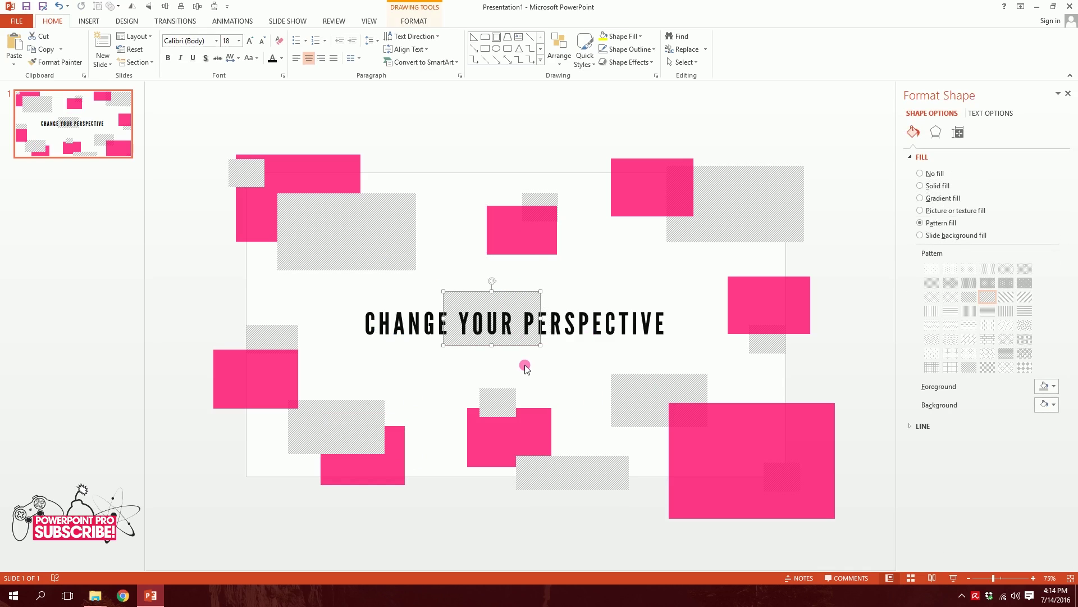
pyautogui.click(550, 326)
pyautogui.moveTo(530, 328); pyautogui.dragTo(656, 328)
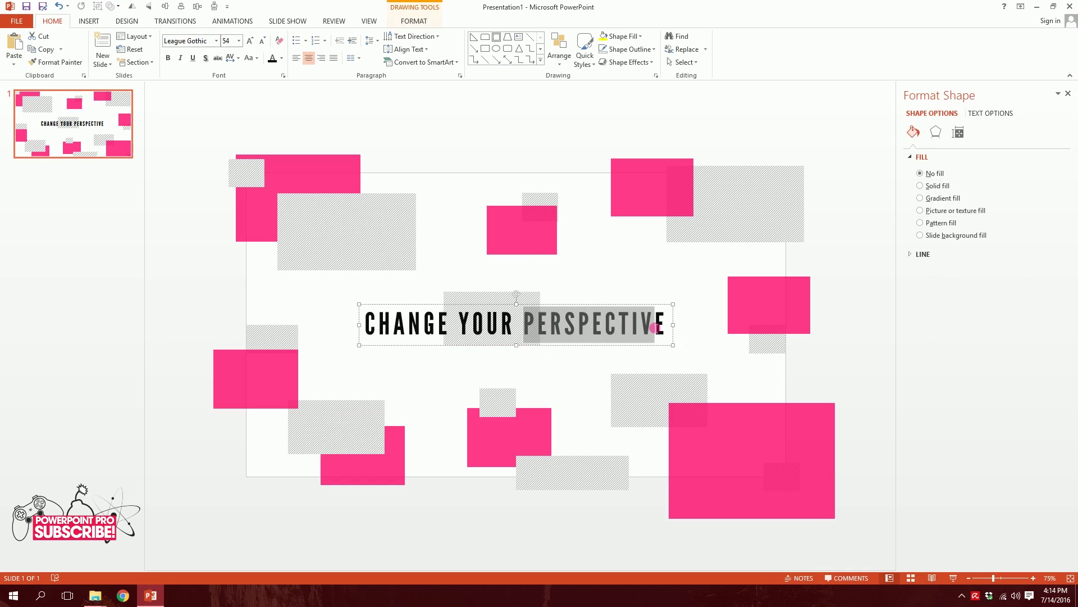
pyautogui.click(595, 366)
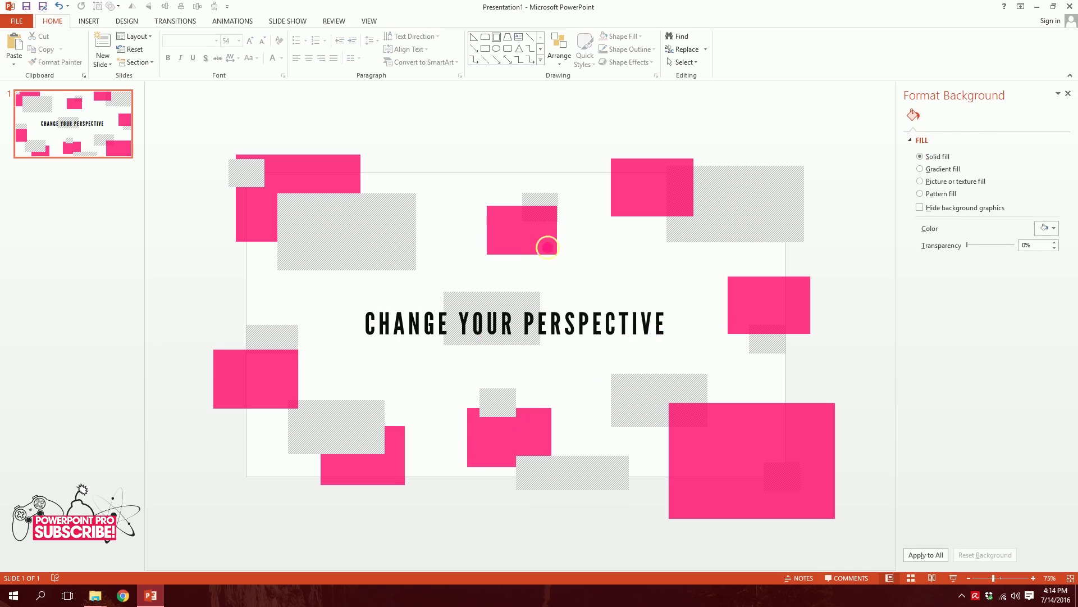
pyautogui.click(548, 248)
# - Copy a pink bar behind PERSPECTIVE, fit its height, and shift the grey hatched block left
pyautogui.moveTo(543, 240); pyautogui.dragTo(669, 320)
pyautogui.moveTo(596, 301); pyautogui.dragTo(601, 336)
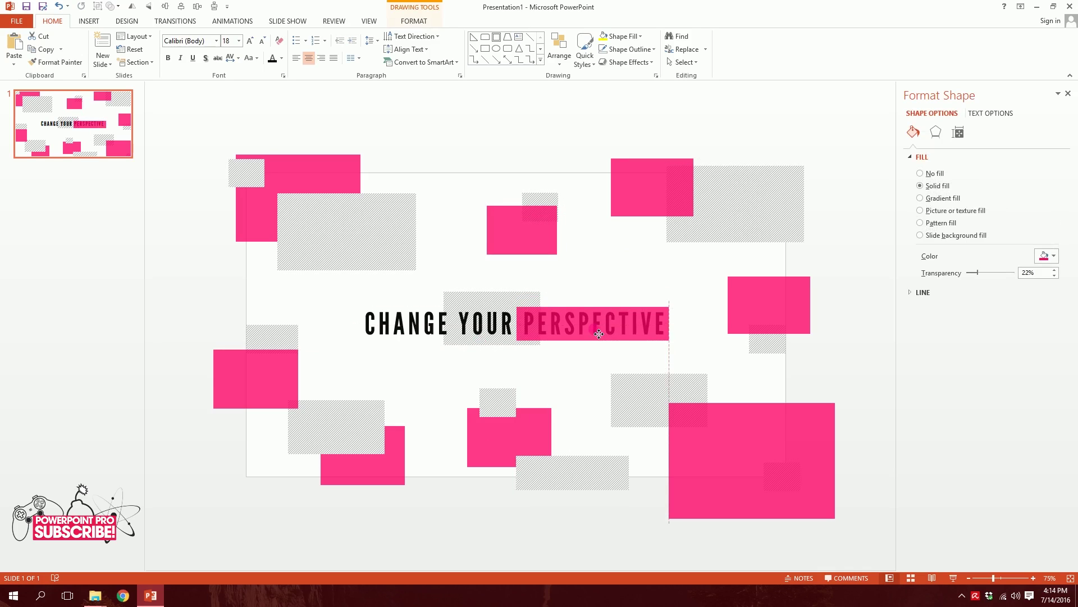
pyautogui.rightClick(603, 326)
pyautogui.click(639, 444)
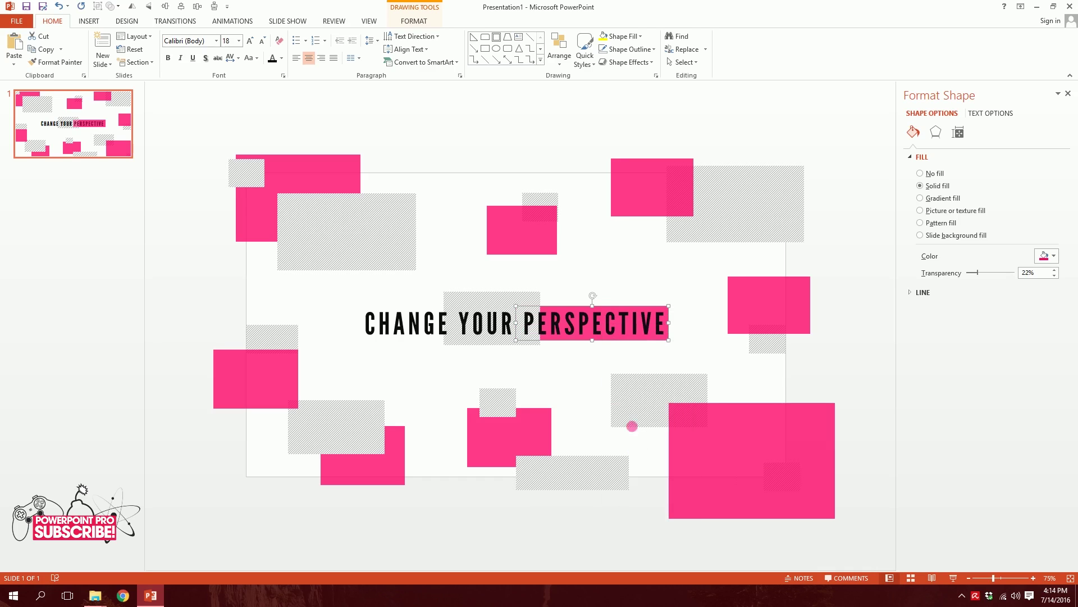
pyautogui.click(530, 306)
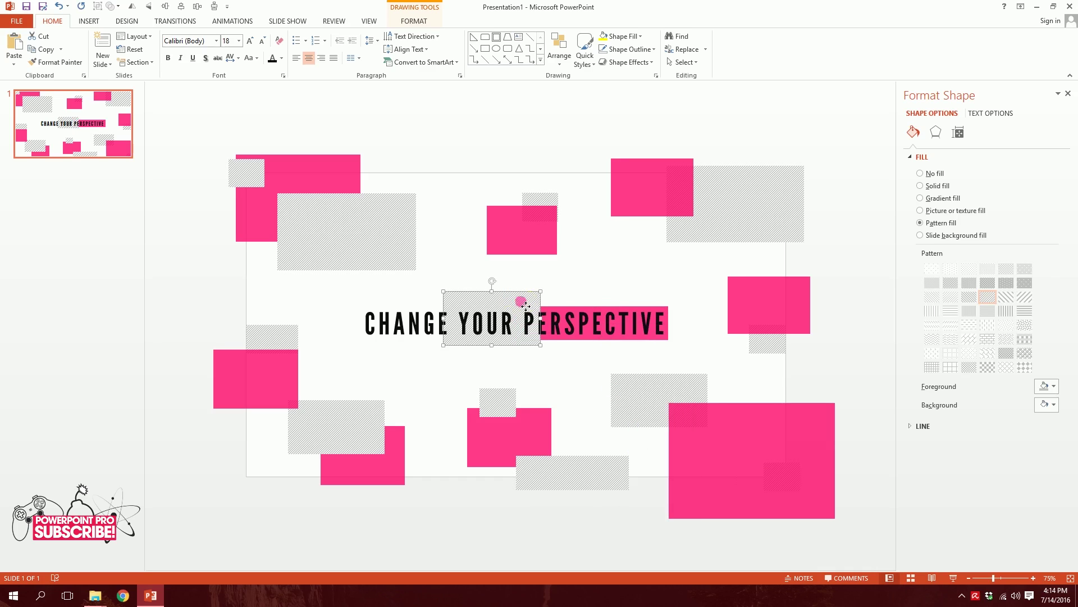
pyautogui.moveTo(530, 306); pyautogui.dragTo(510, 310)
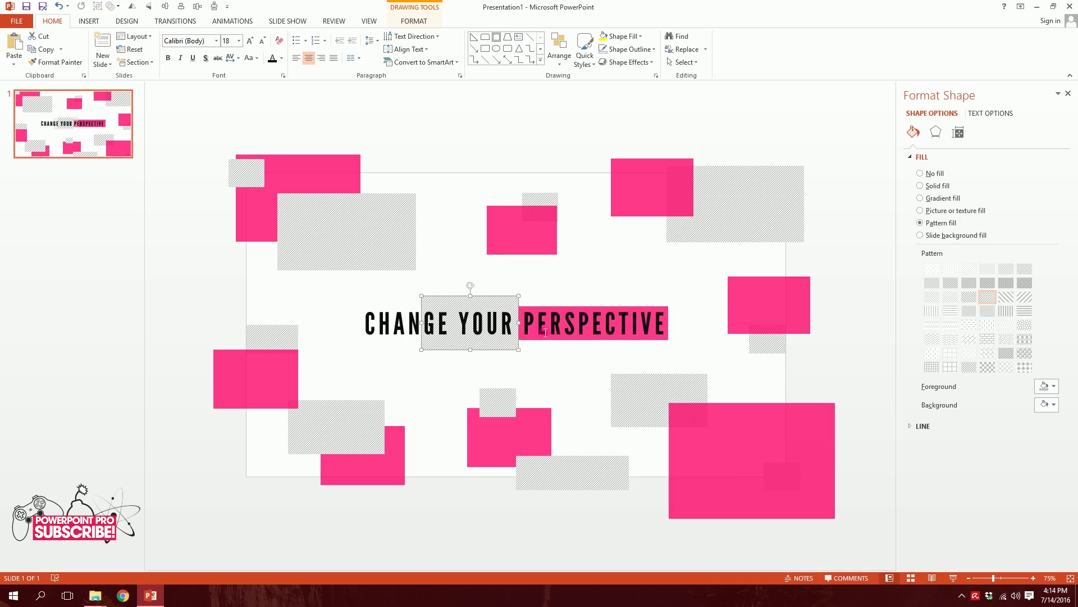
# - Make the word PERSPECTIVE white on its pink bar
pyautogui.doubleClick(535, 330)
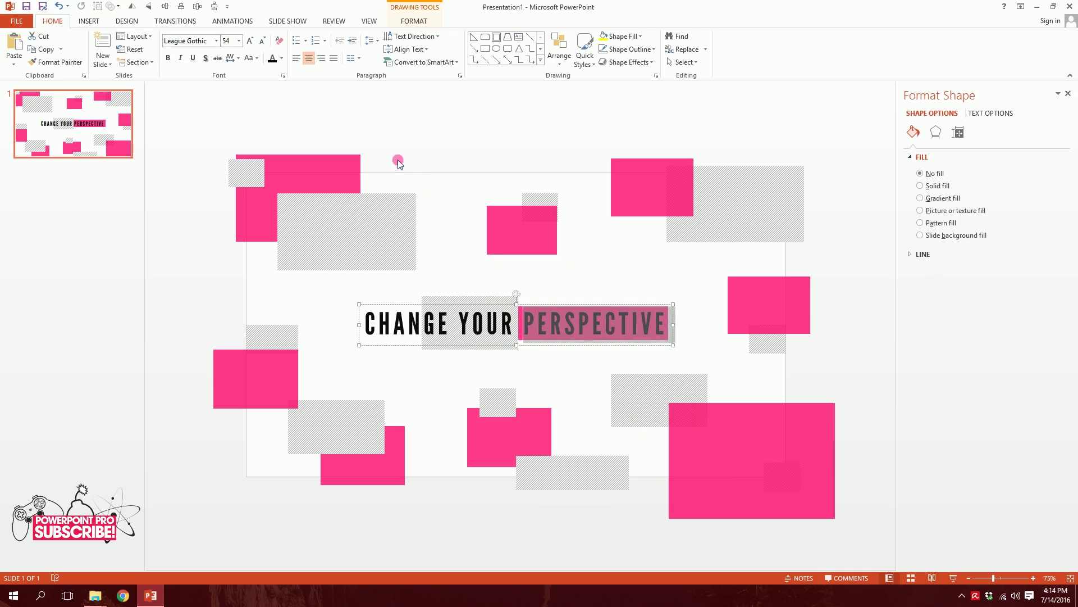
pyautogui.click(276, 56)
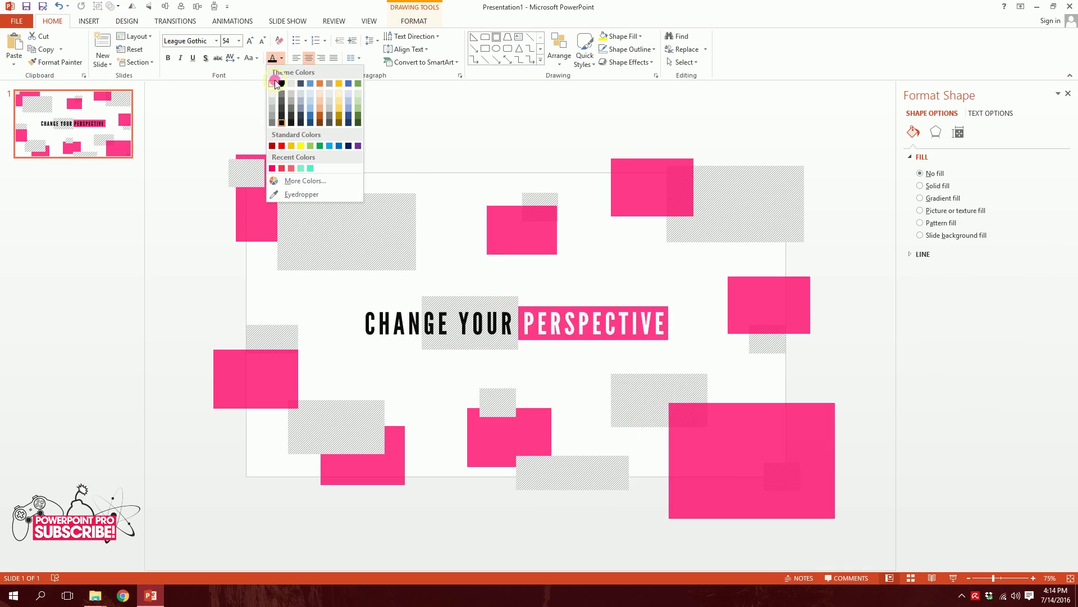
pyautogui.click(277, 79)
pyautogui.click(606, 248)
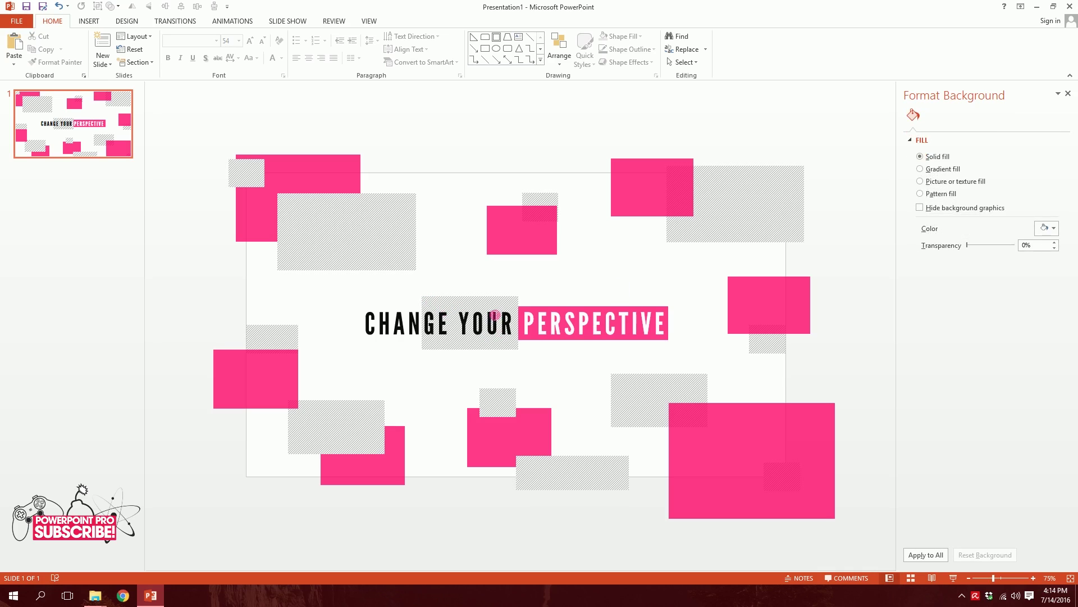
# - Send the grey hatched block to back and shrink it to a strip above YOUR
pyautogui.click(499, 305)
pyautogui.rightClick(497, 302)
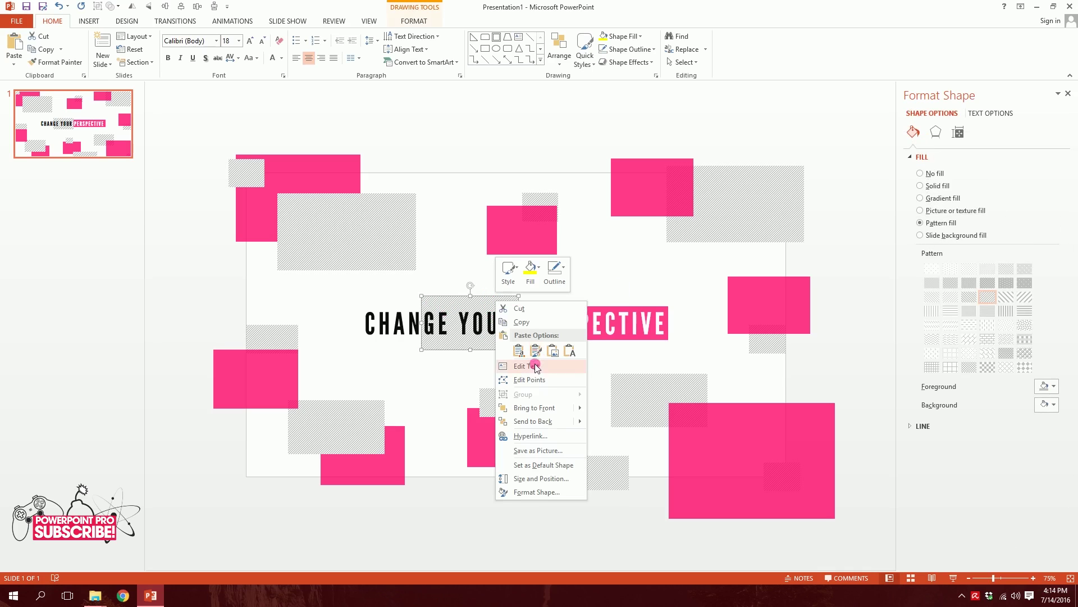
pyautogui.click(539, 419)
pyautogui.moveTo(494, 344)
pyautogui.mouseDown()
pyautogui.moveTo(524, 354)
pyautogui.moveTo(531, 337)
pyautogui.mouseUp()
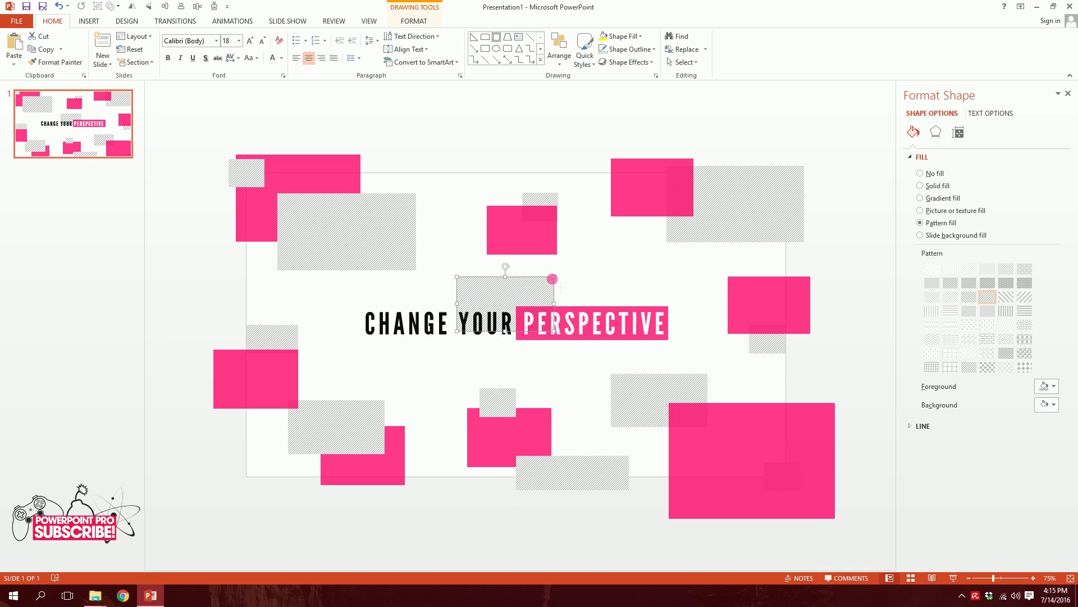
pyautogui.moveTo(553, 278); pyautogui.dragTo(542, 284)
pyautogui.click(435, 353)
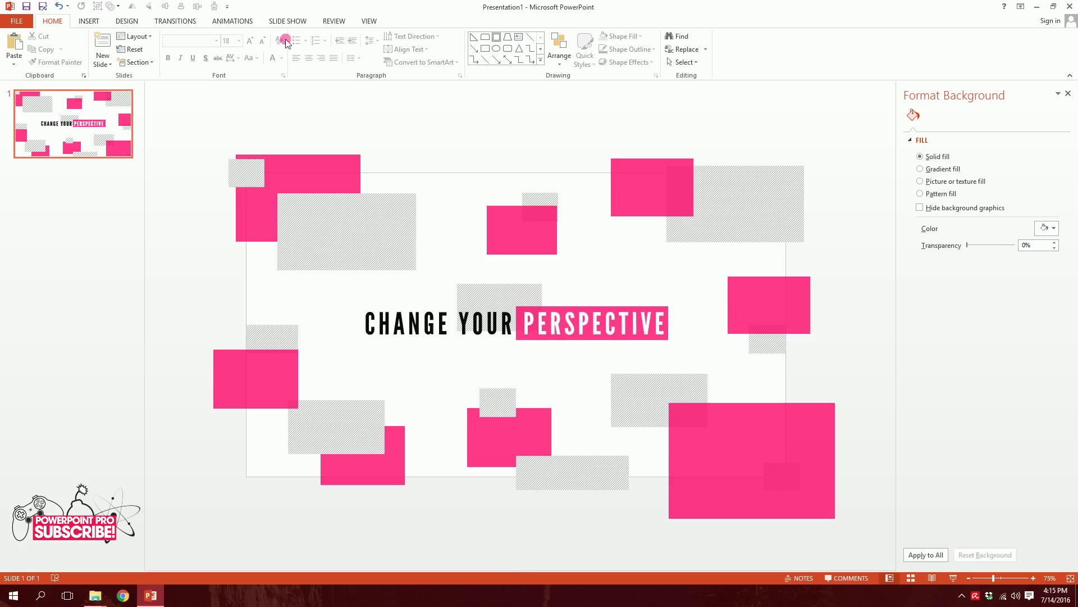
# - Draw a rectangle and stretch it to cover the full 13.33" x 7.5" slide
pyautogui.click(88, 21)
pyautogui.click(191, 48)
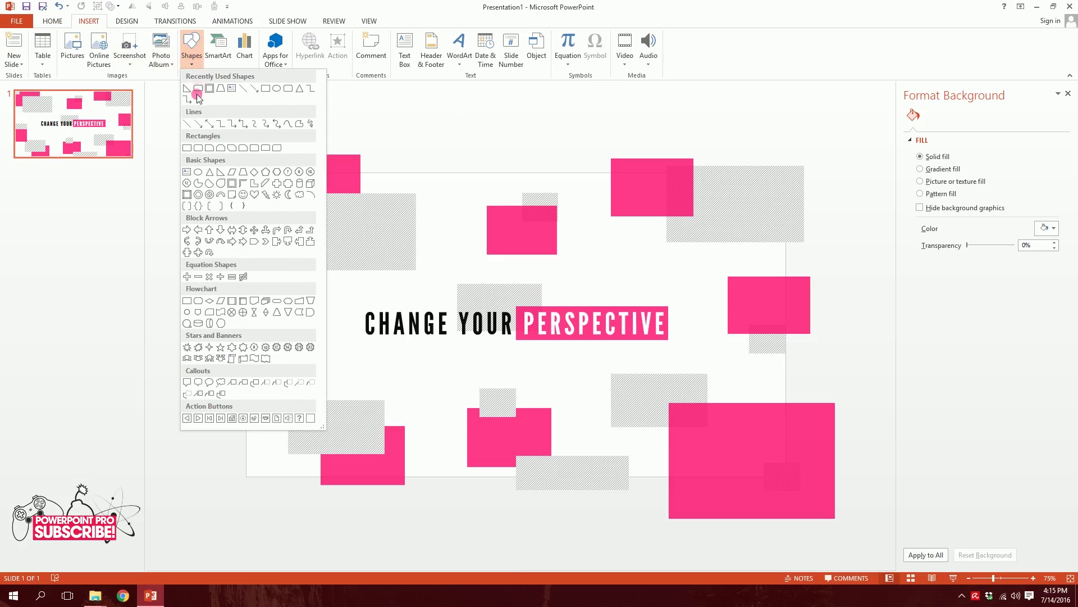
pyautogui.click(185, 148)
pyautogui.moveTo(241, 172)
pyautogui.mouseDown()
pyautogui.moveTo(523, 393)
pyautogui.moveTo(792, 485)
pyautogui.mouseUp()
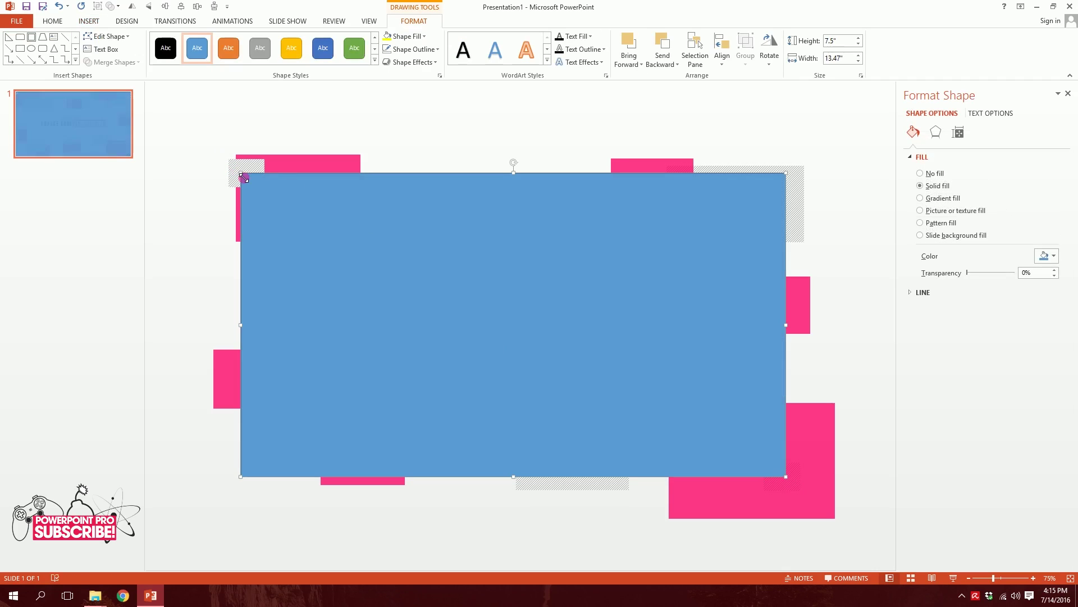
pyautogui.moveTo(244, 177)
pyautogui.mouseDown()
pyautogui.moveTo(260, 188)
pyautogui.moveTo(248, 174)
pyautogui.mouseUp()
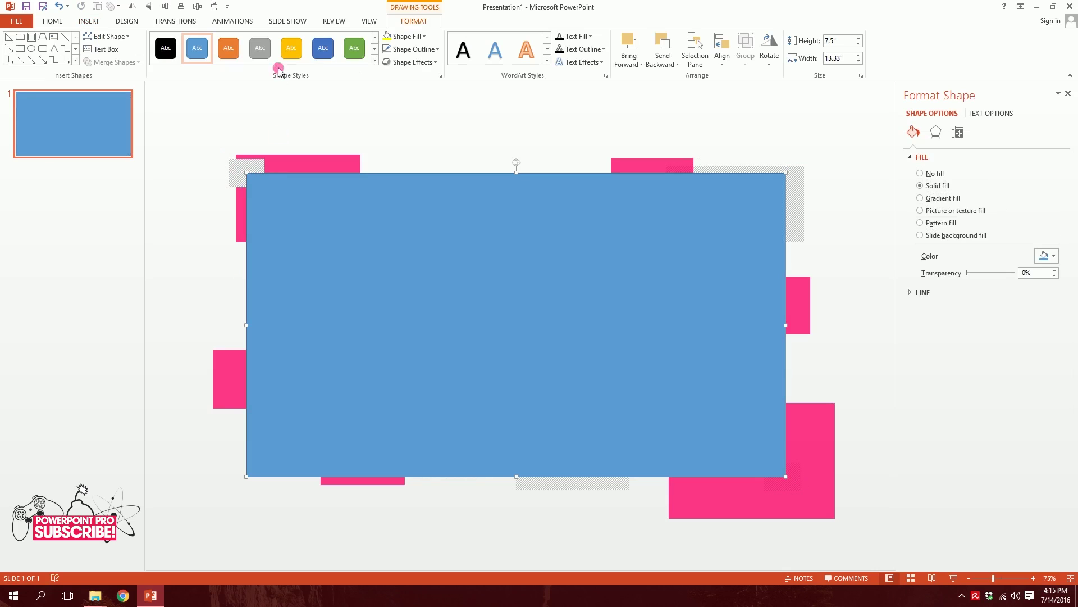
# - Remove the rectangle's outline and give it a gradient fill
pyautogui.click(412, 50)
pyautogui.click(394, 170)
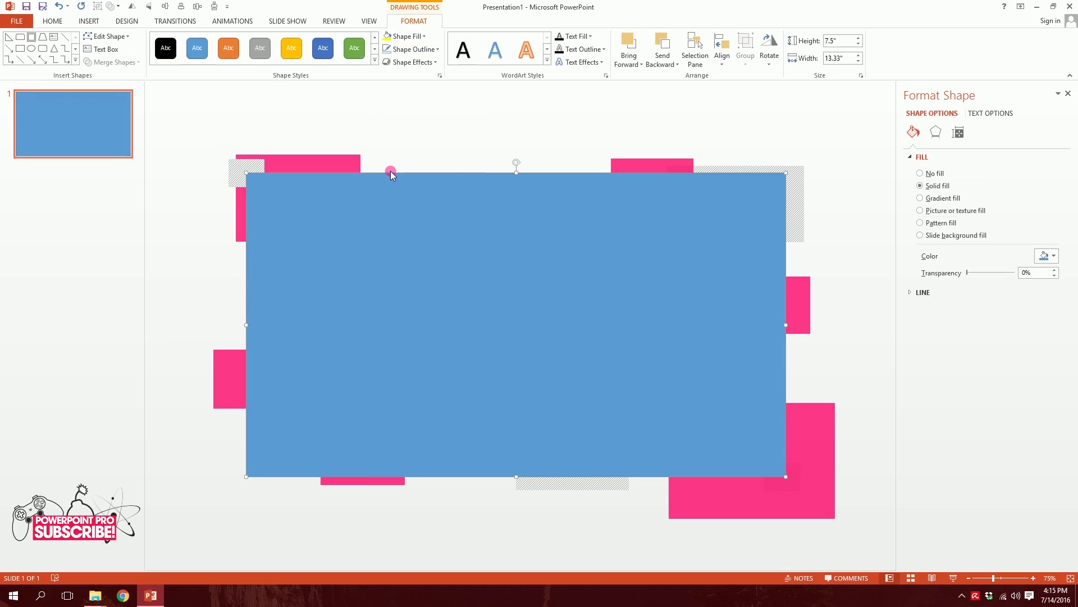
pyautogui.click(921, 197)
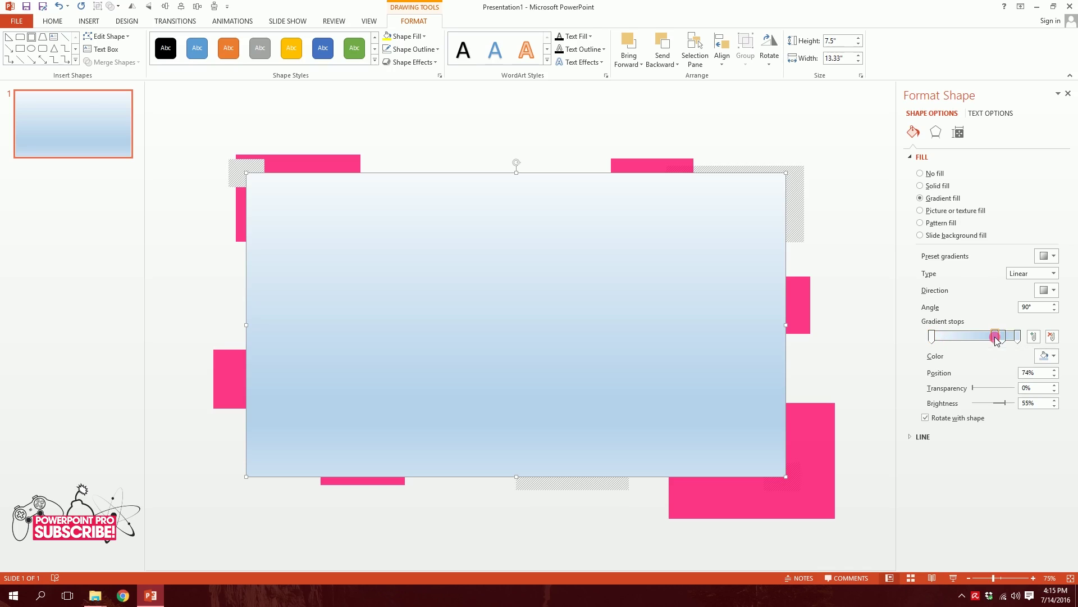
pyautogui.moveTo(996, 339); pyautogui.dragTo(1006, 375)
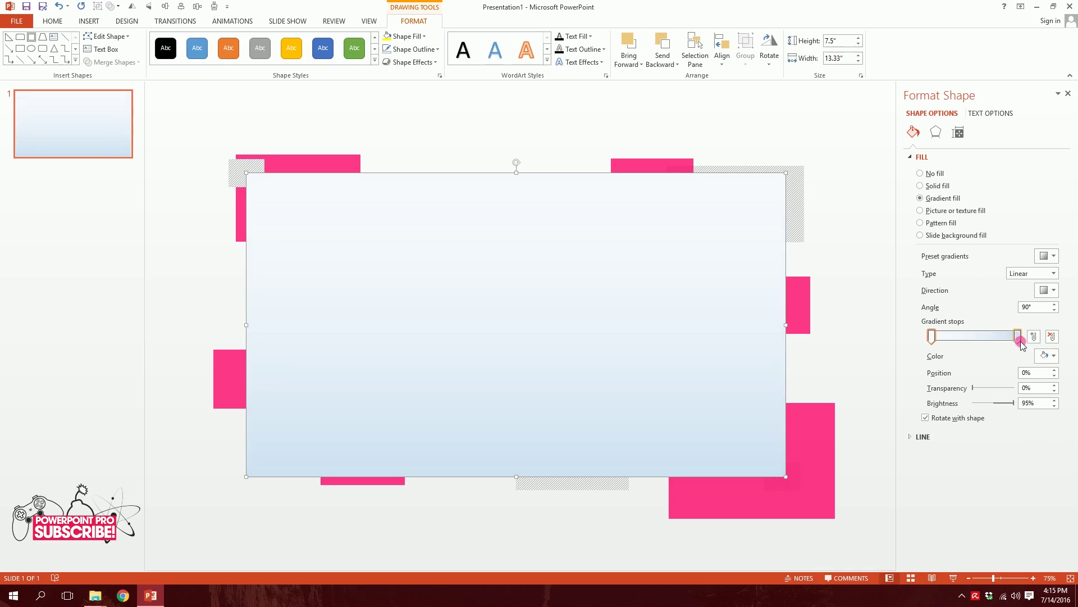
# - Make both gradient stops white, with the left stop 100% transparent
pyautogui.click(1017, 337)
pyautogui.click(1044, 356)
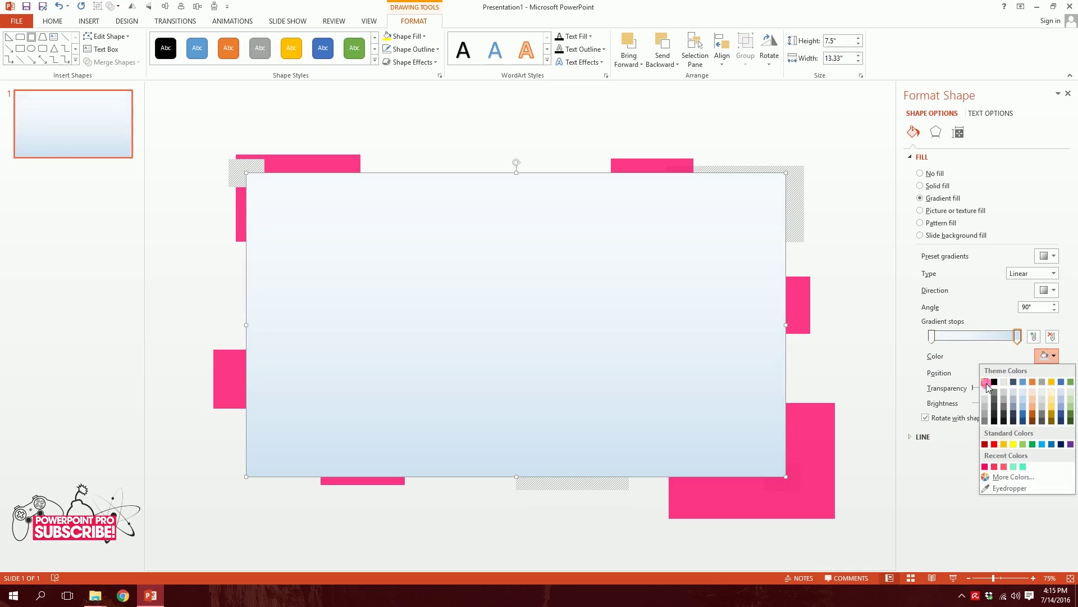
pyautogui.click(985, 381)
pyautogui.moveTo(932, 336); pyautogui.dragTo(933, 336)
pyautogui.click(1044, 355)
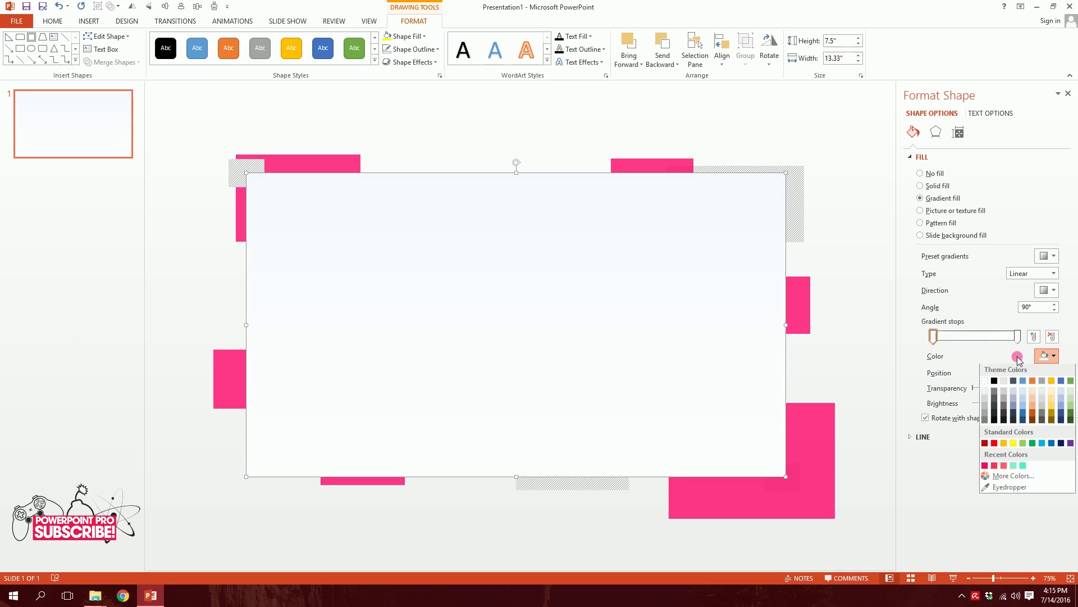
pyautogui.click(986, 381)
pyautogui.moveTo(975, 389); pyautogui.dragTo(1076, 385)
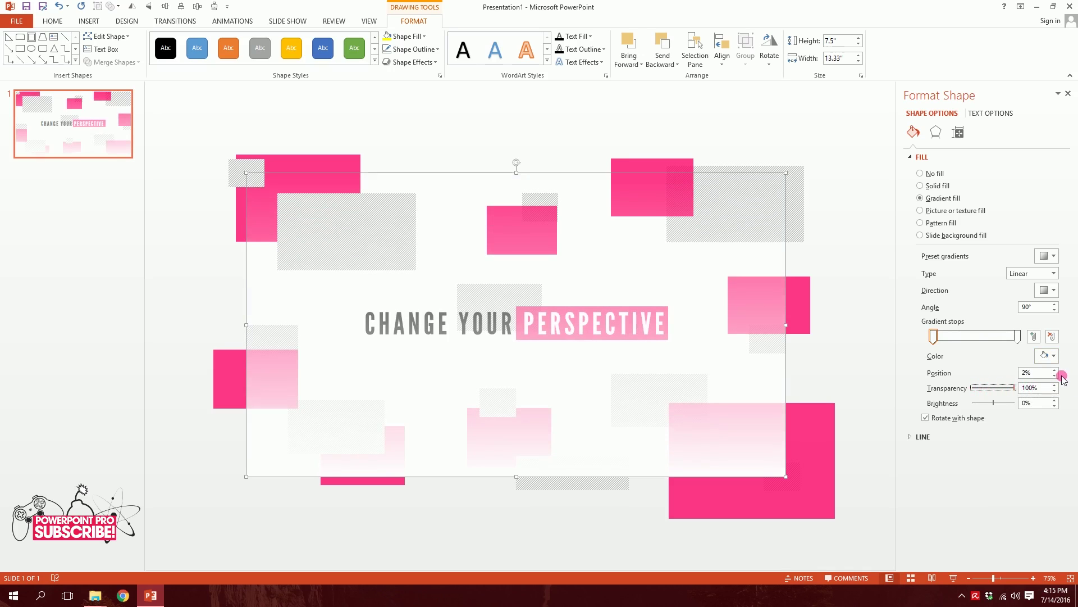
# - Make the right gradient stop about 40% transparent and increase the gradient angle toward 220°
pyautogui.click(1018, 336)
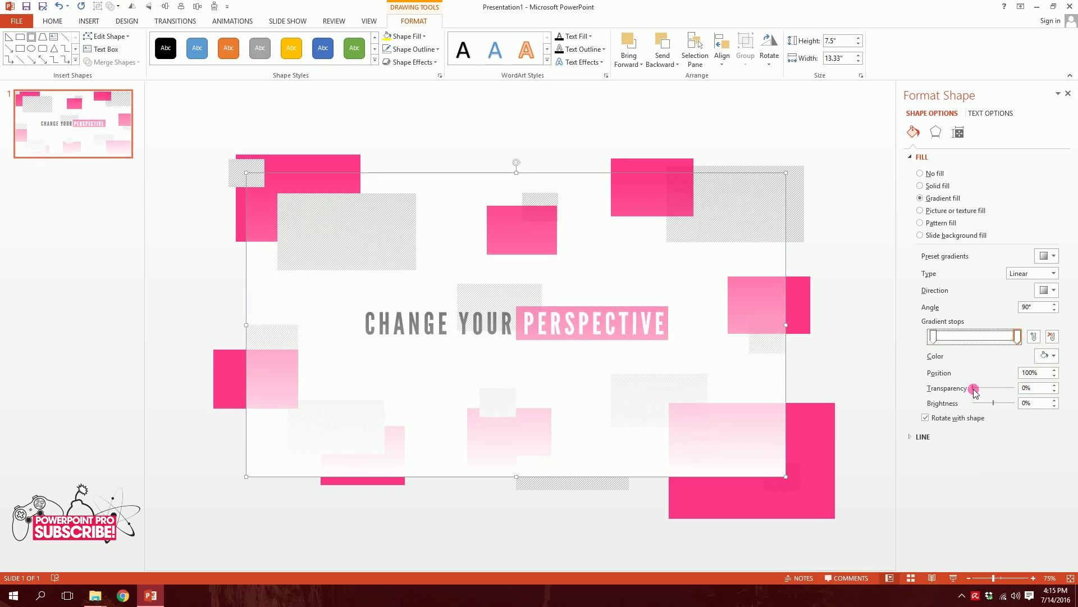
pyautogui.moveTo(974, 389); pyautogui.dragTo(989, 389)
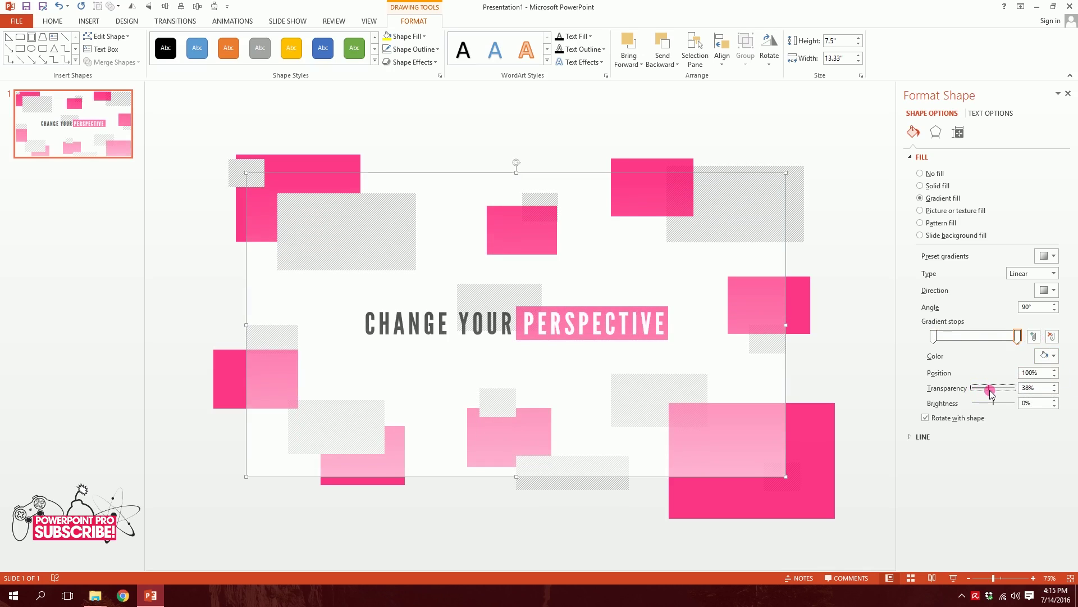
pyautogui.click(1054, 385)
pyautogui.click(1055, 304)
pyautogui.click(1055, 303)
pyautogui.click(1055, 304)
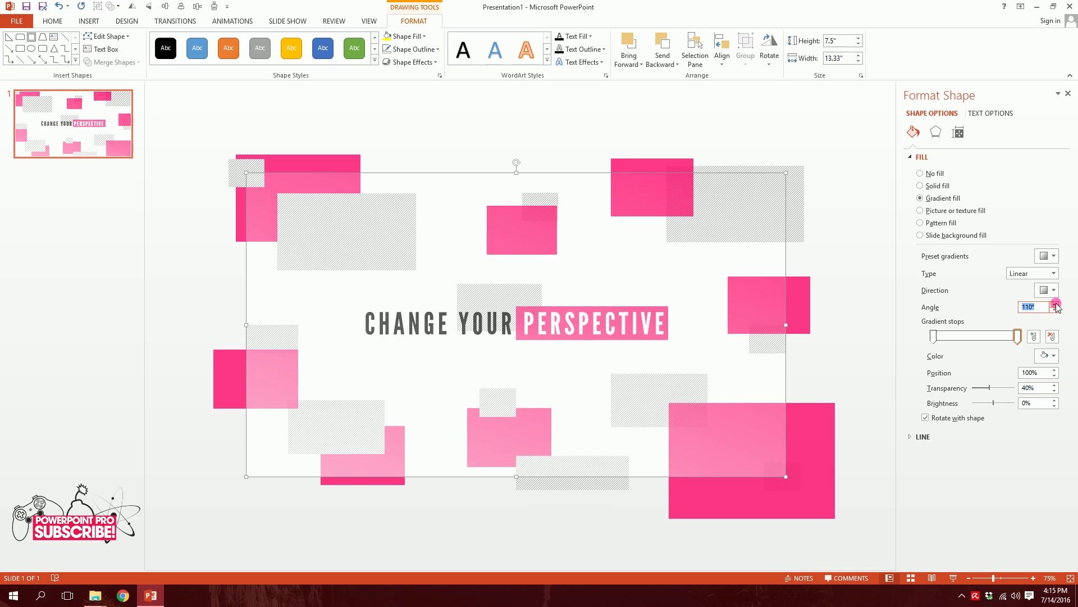
pyautogui.click(1055, 304)
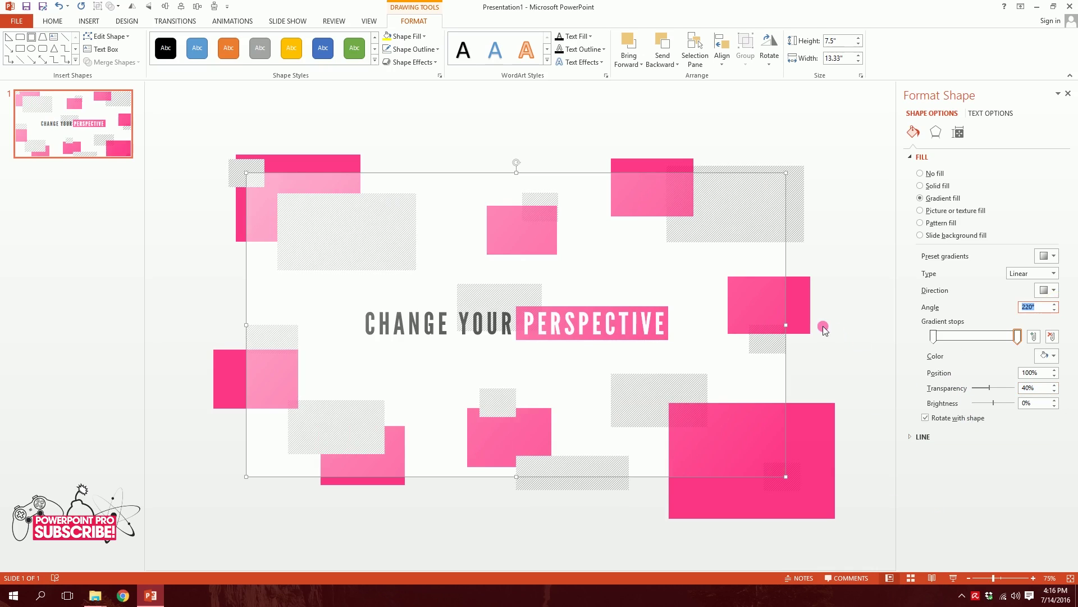
# - Set the right stop to 41% transparency and move the clear stop to 23%
pyautogui.moveTo(1014, 335)
pyautogui.mouseDown()
pyautogui.moveTo(968, 335)
pyautogui.moveTo(1033, 338)
pyautogui.mouseUp()
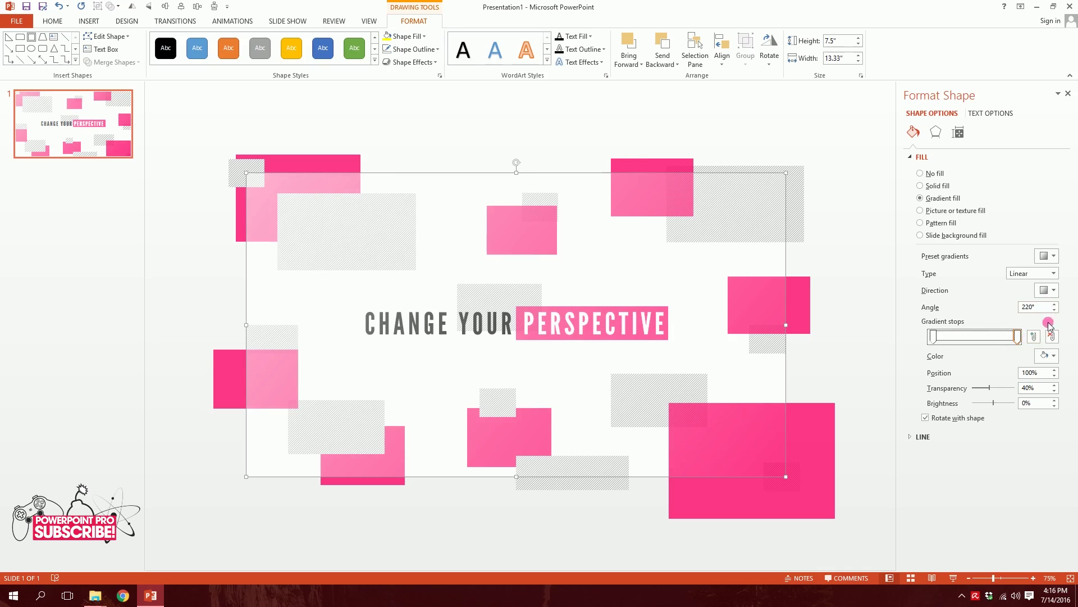
pyautogui.moveTo(990, 387)
pyautogui.mouseDown()
pyautogui.moveTo(1011, 386)
pyautogui.moveTo(971, 389)
pyautogui.moveTo(1000, 393)
pyautogui.moveTo(990, 390)
pyautogui.mouseUp()
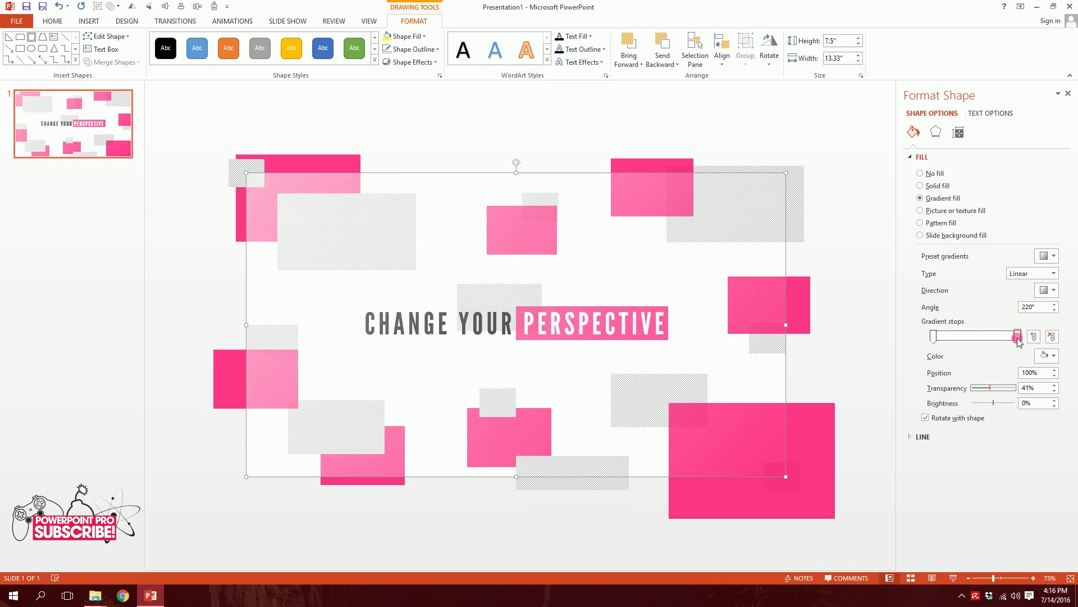
pyautogui.click(993, 338)
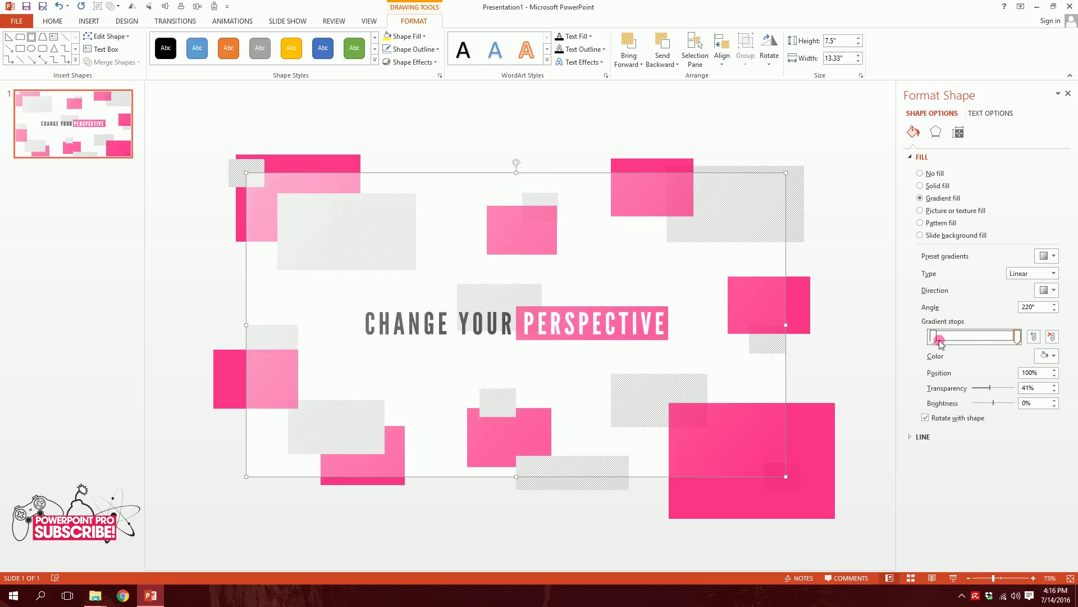
pyautogui.moveTo(940, 340); pyautogui.dragTo(958, 338)
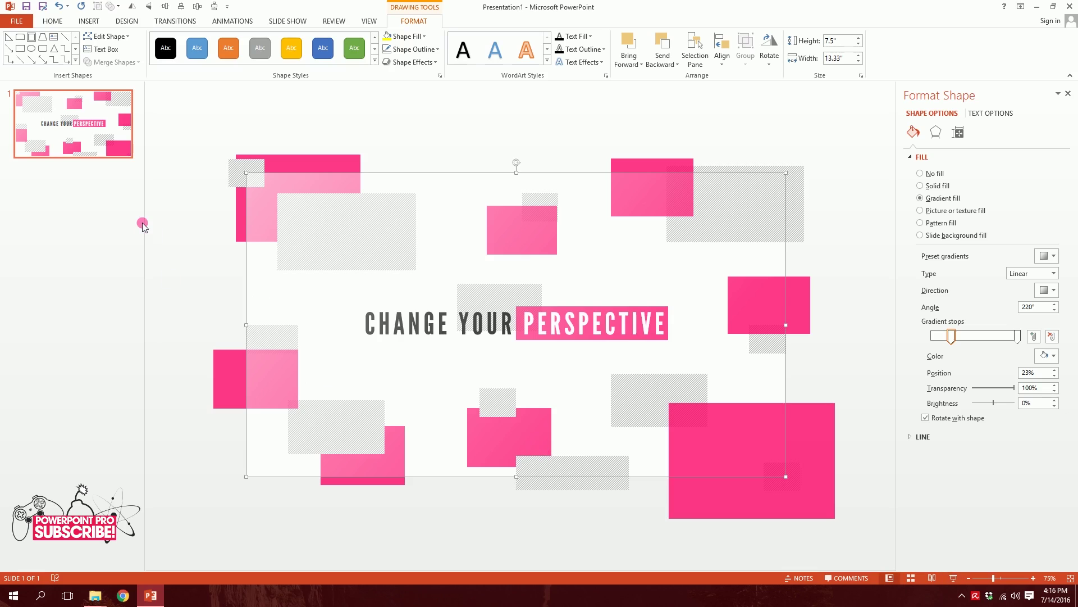
pyautogui.click(200, 214)
pyautogui.click(106, 160)
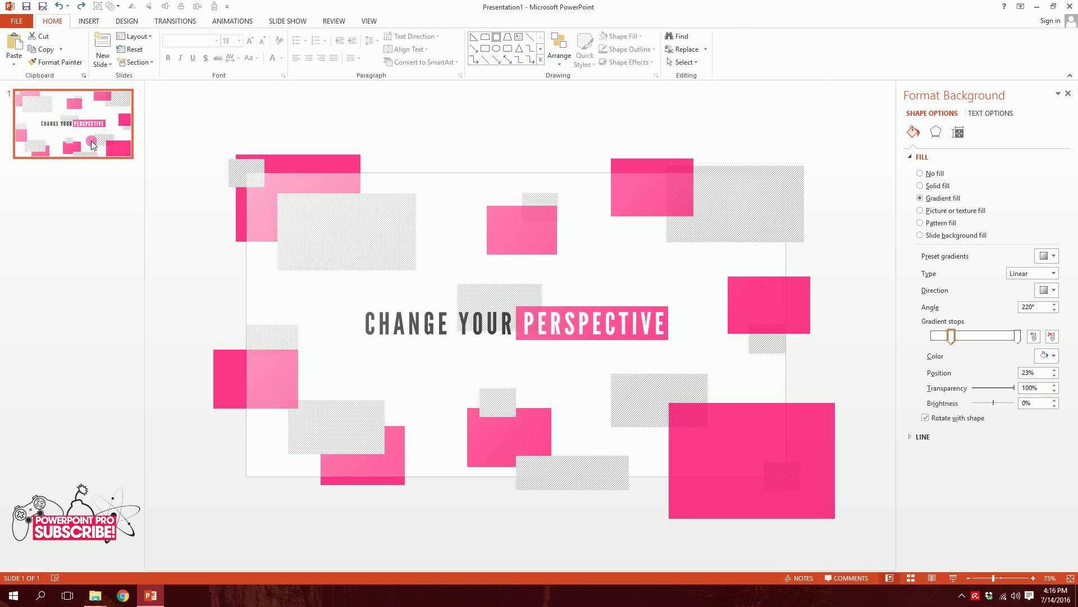
pyautogui.hotkey('ctrl', 'd')
pyautogui.click(288, 258)
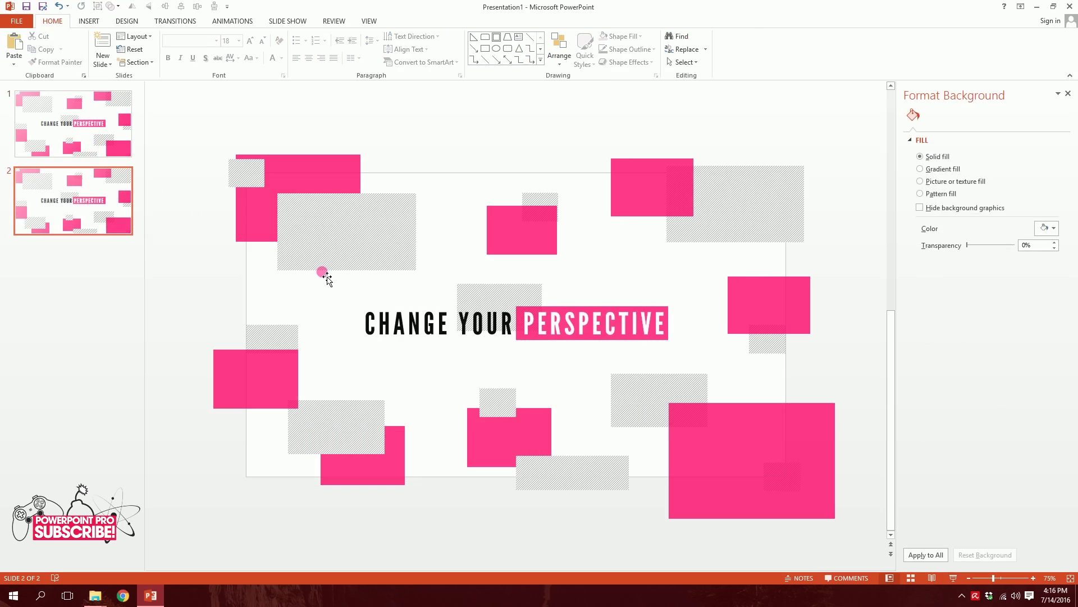
pyautogui.click(110, 167)
pyautogui.click(105, 133)
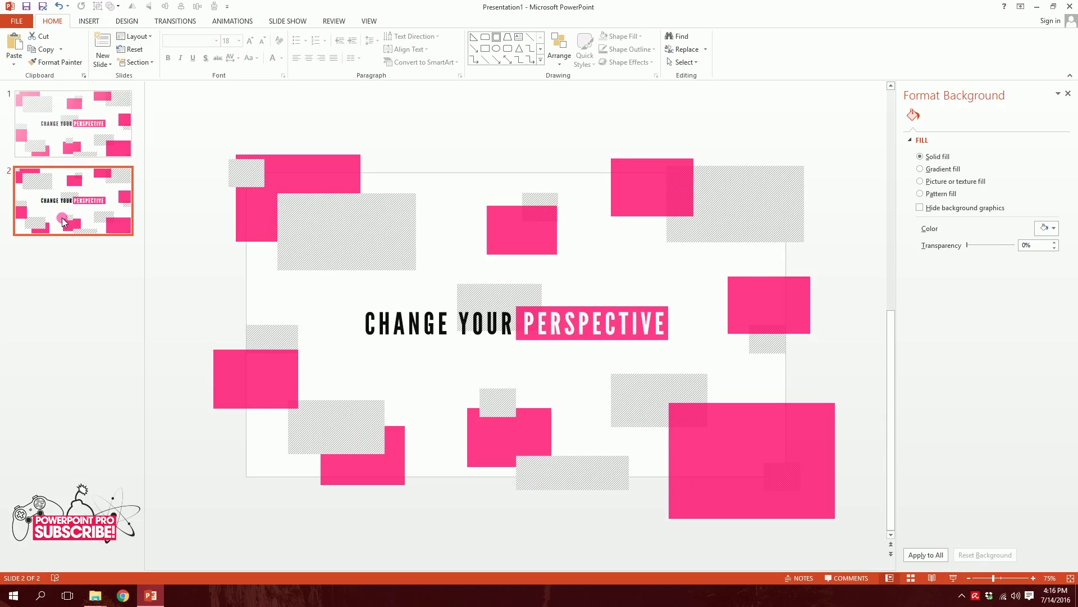
pyautogui.press('Delete')
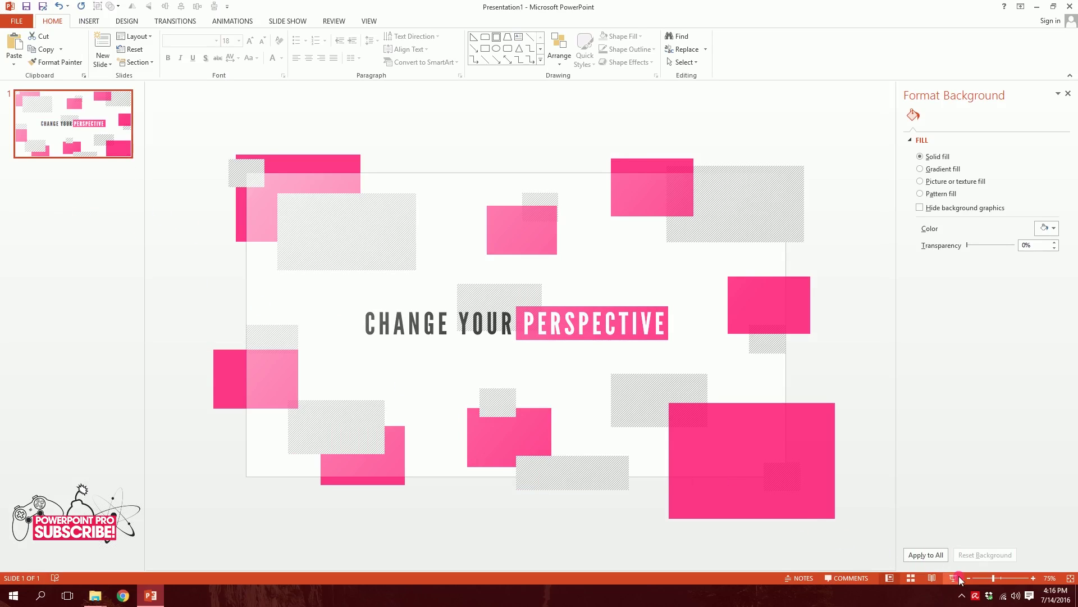